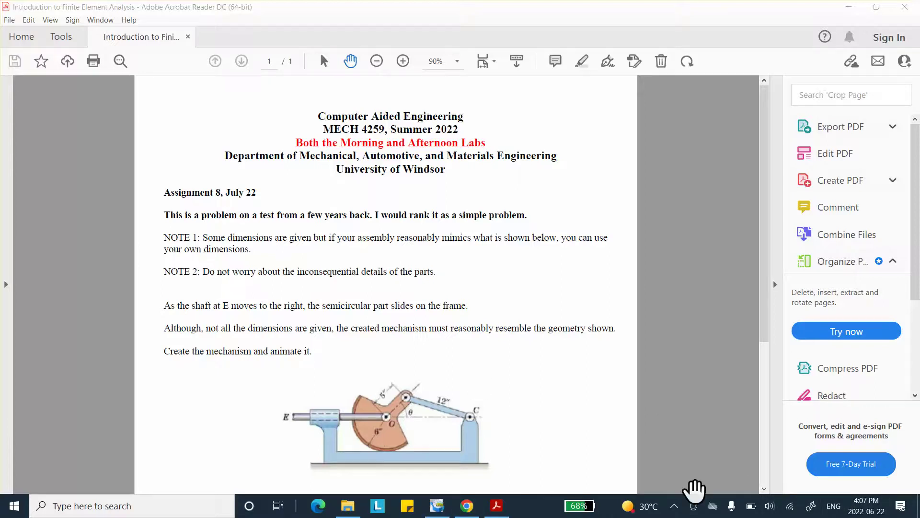
Show the hidden system tray icons from the Windows taskbar chevron.
click(674, 506)
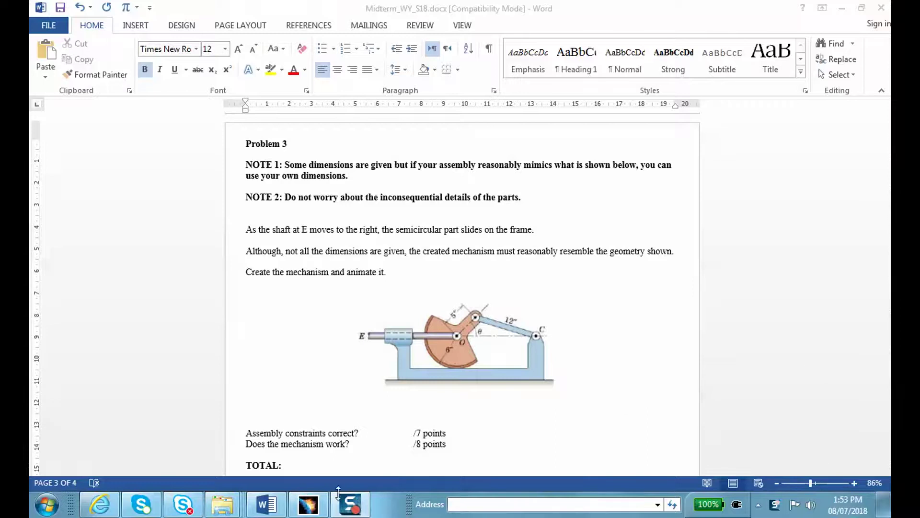
Activate the Word window with Midterm_WY_S18.docx and minimize it.
mouse_move(349, 508)
click(775, 160)
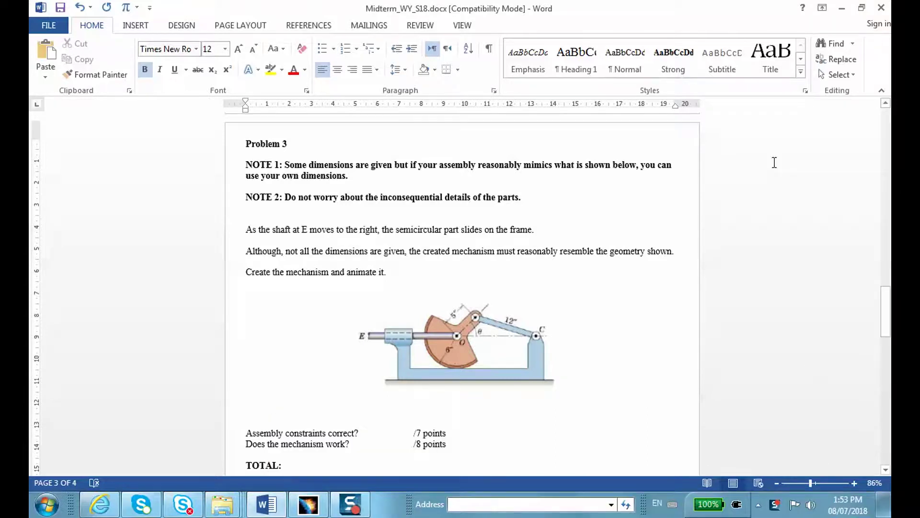
click(843, 9)
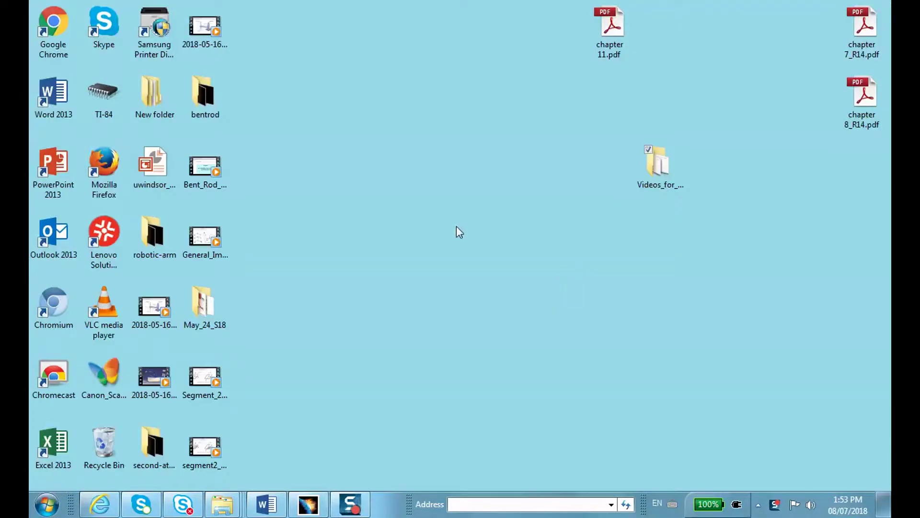
In CATIA, create a new Product document (Product1).
click(308, 503)
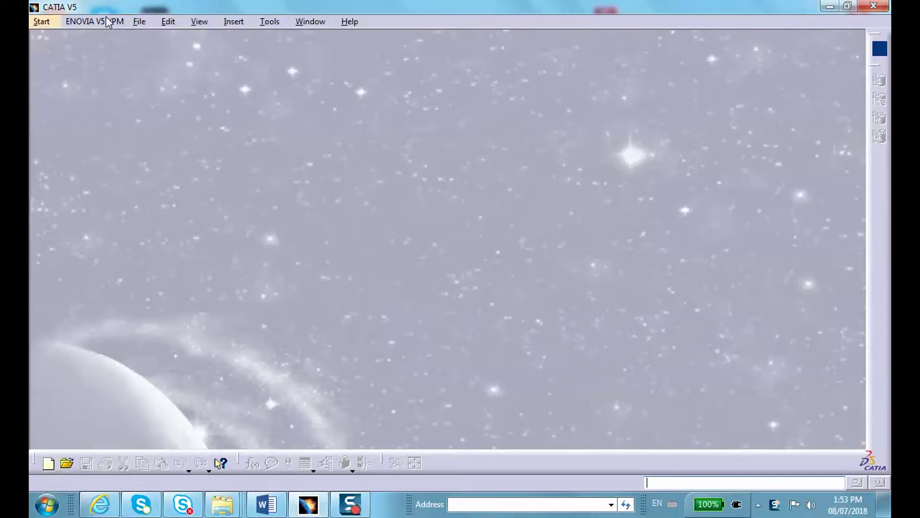
click(137, 21)
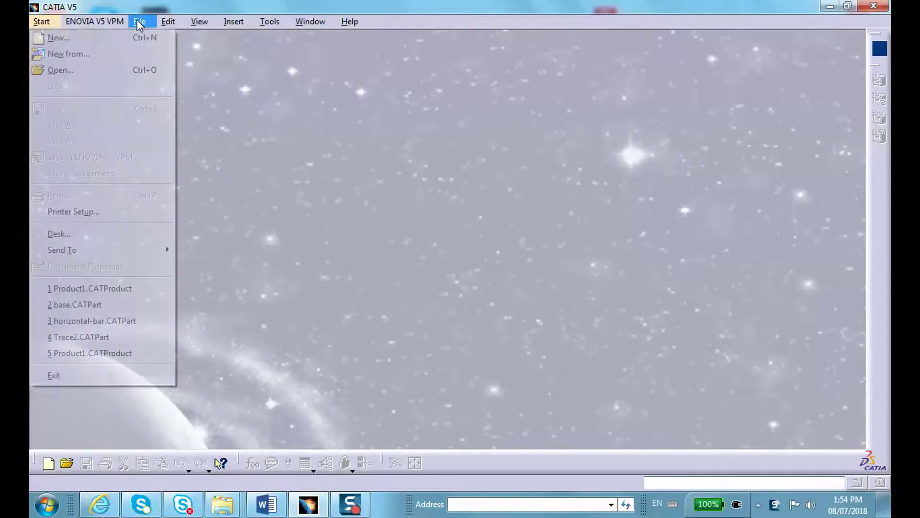
click(232, 20)
click(232, 22)
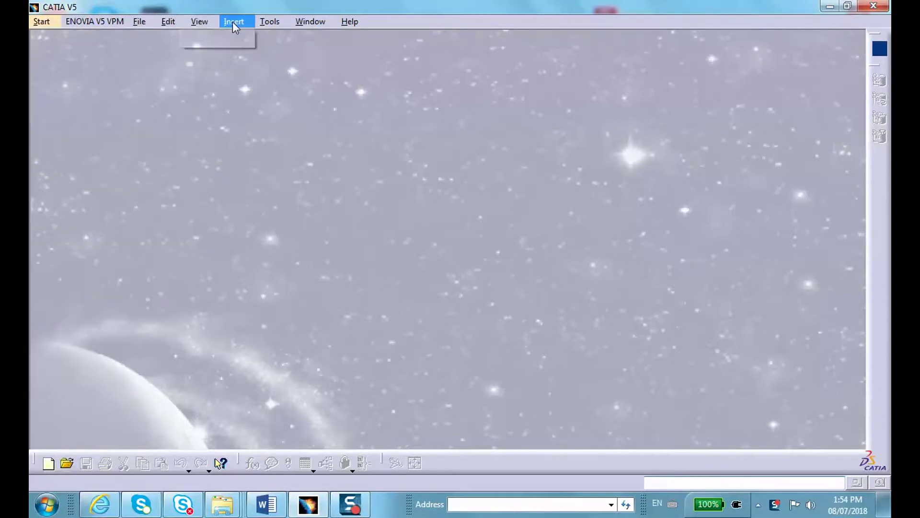
click(151, 89)
click(139, 21)
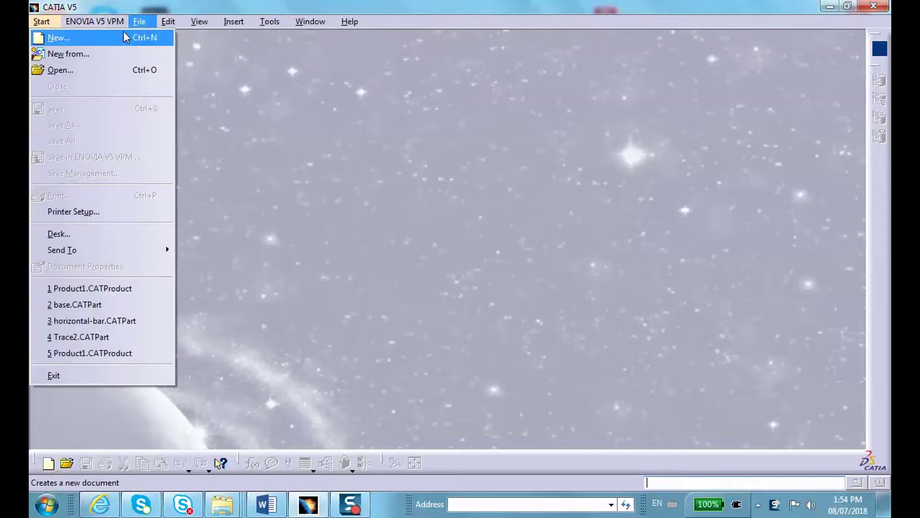
click(72, 35)
drag(808, 243, 808, 266)
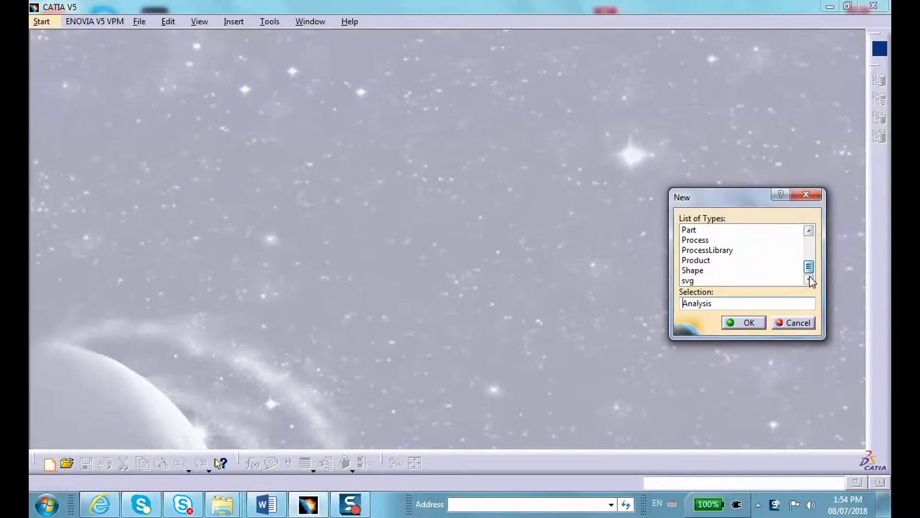
click(698, 260)
click(743, 322)
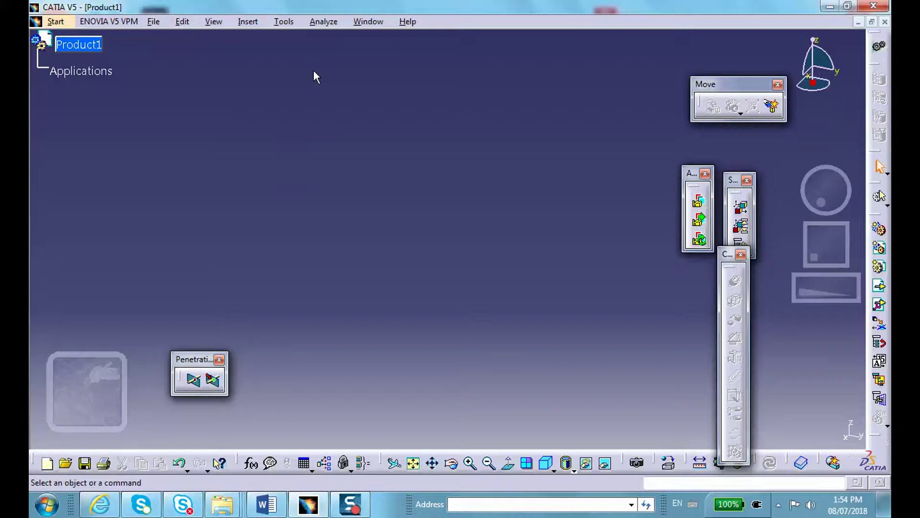
Insert base, circular-slider, horizontal-bar and slanted-bar as existing components into Product1.
click(248, 21)
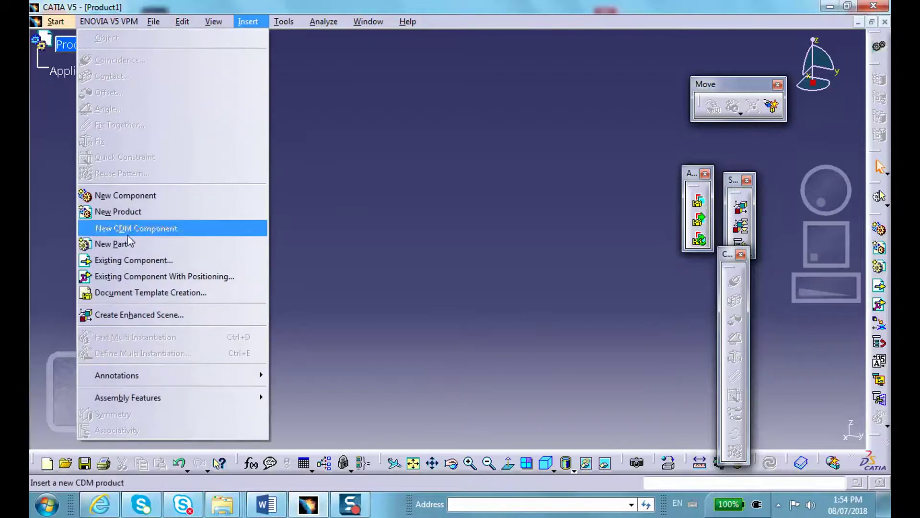
click(131, 261)
click(78, 44)
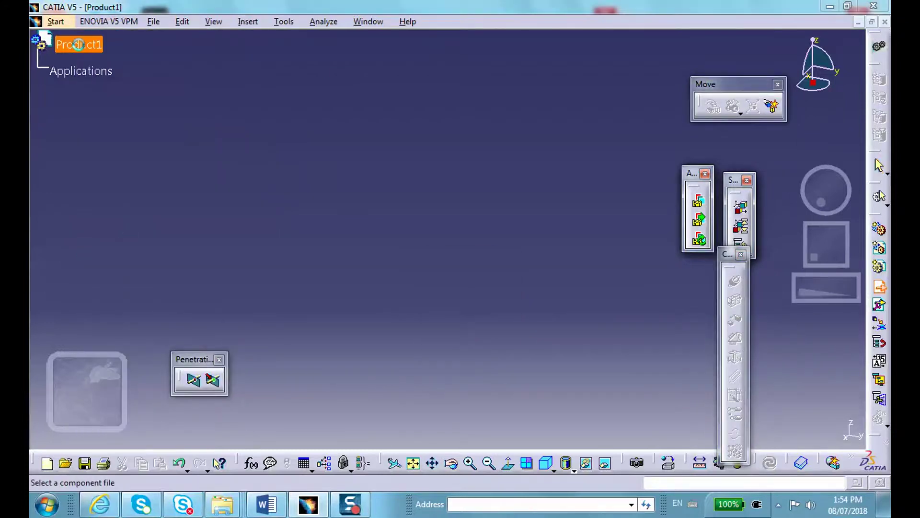
click(455, 283)
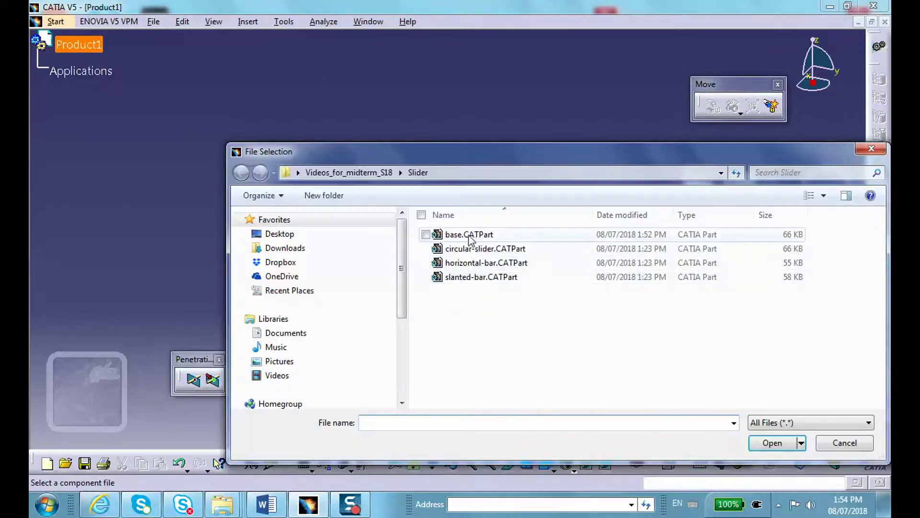
click(468, 236)
ctrl+click(474, 249)
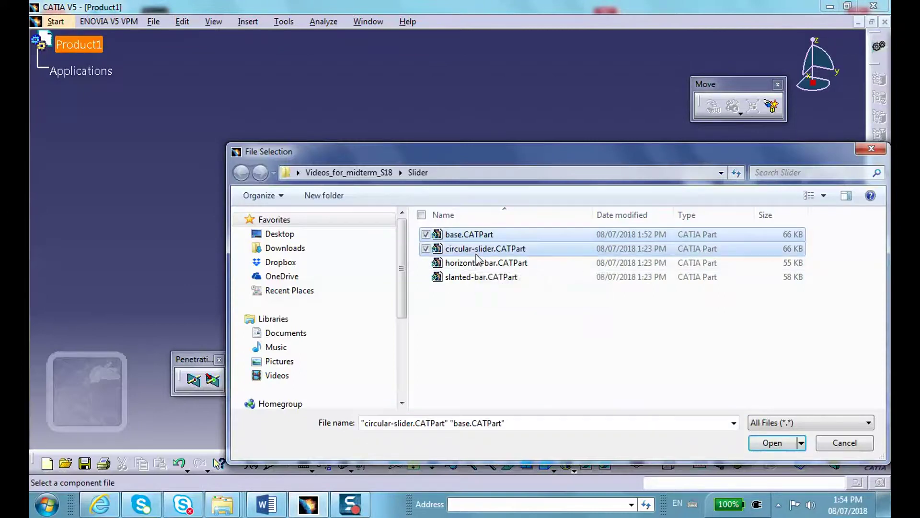
ctrl+click(476, 263)
ctrl+click(479, 277)
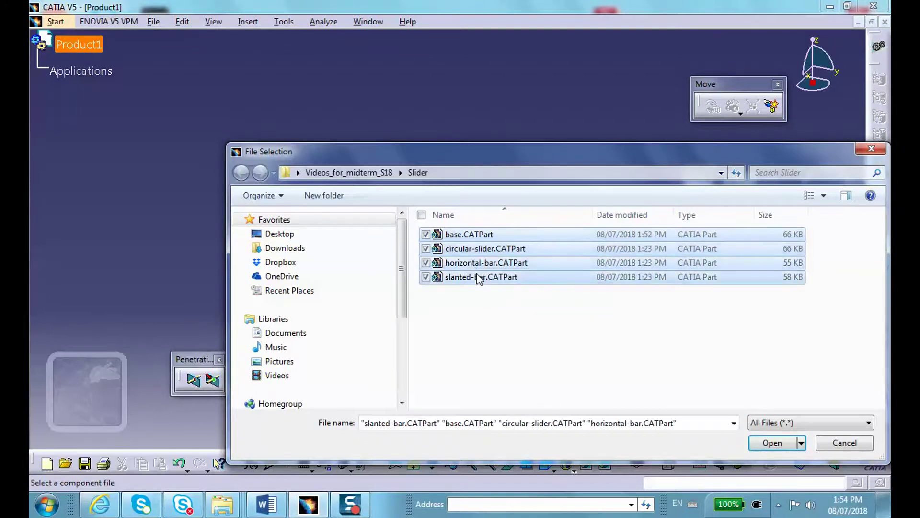
click(767, 440)
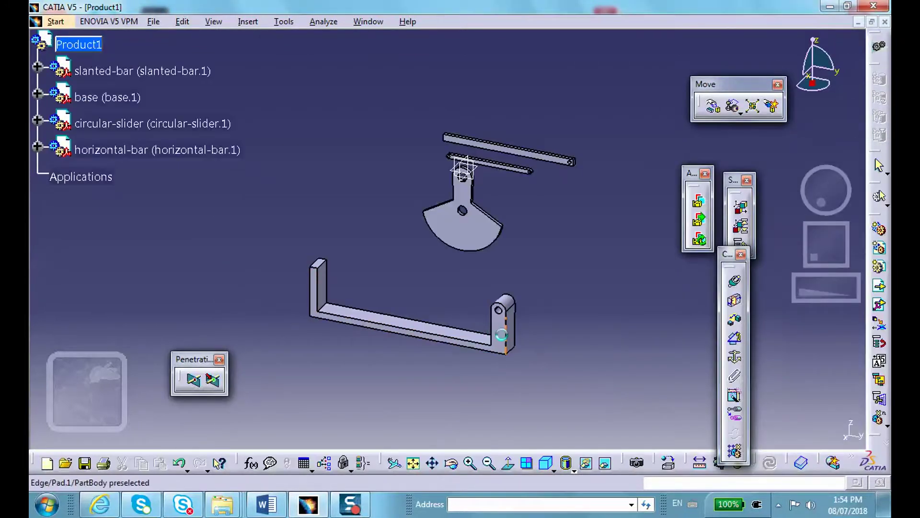
Fix the base part in position with Fix Component, creating Fix.1.
middle_drag(375, 258, 375, 249)
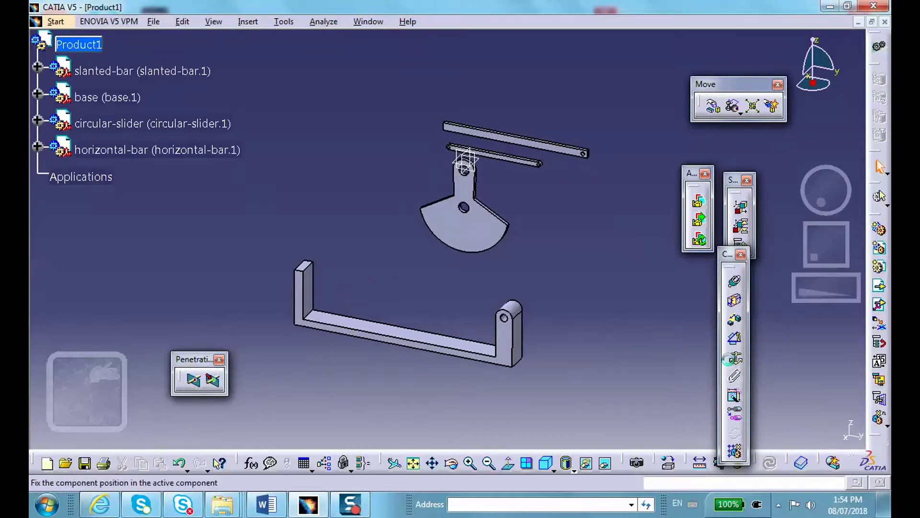
click(735, 357)
click(472, 342)
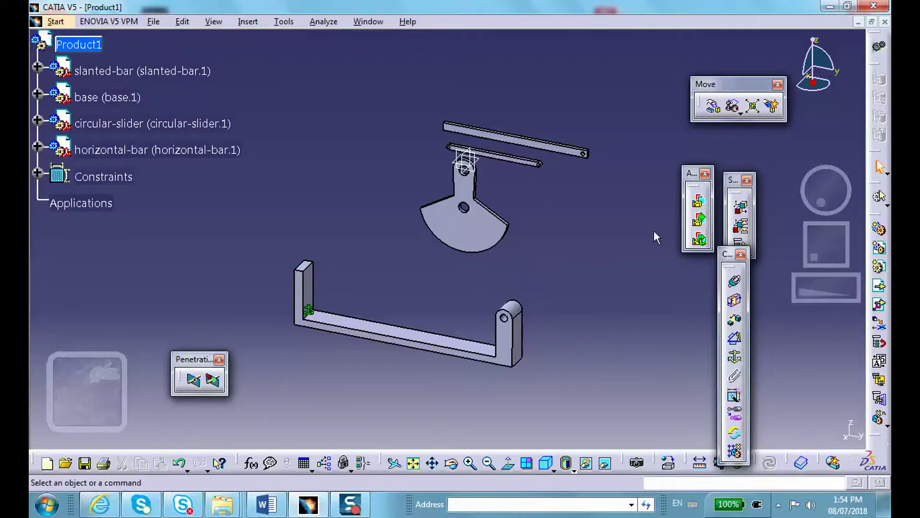
Make the long upper bar coincident with the base and update the assembly.
click(734, 281)
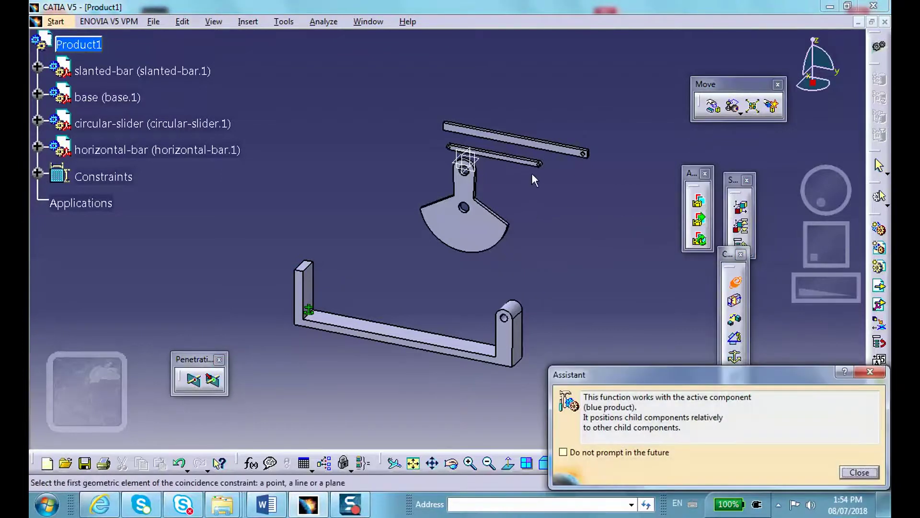
middle_drag(479, 149, 578, 115)
click(246, 195)
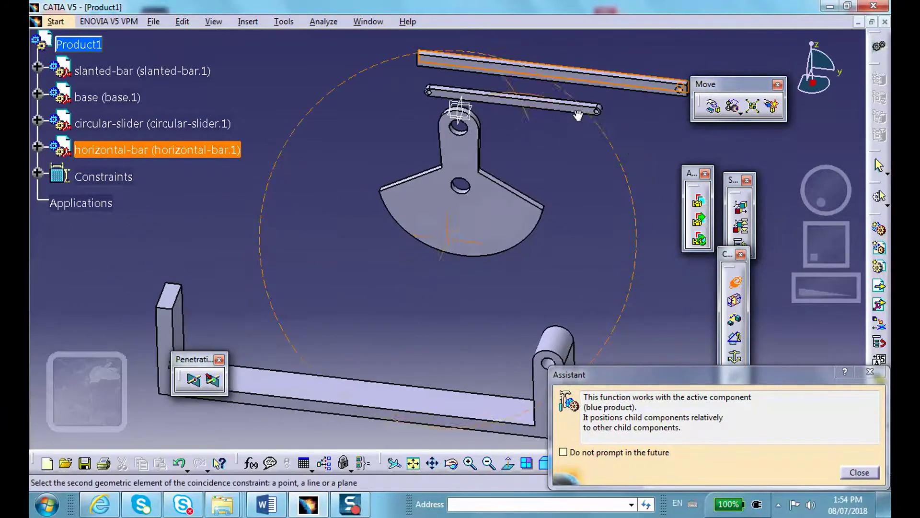
click(165, 330)
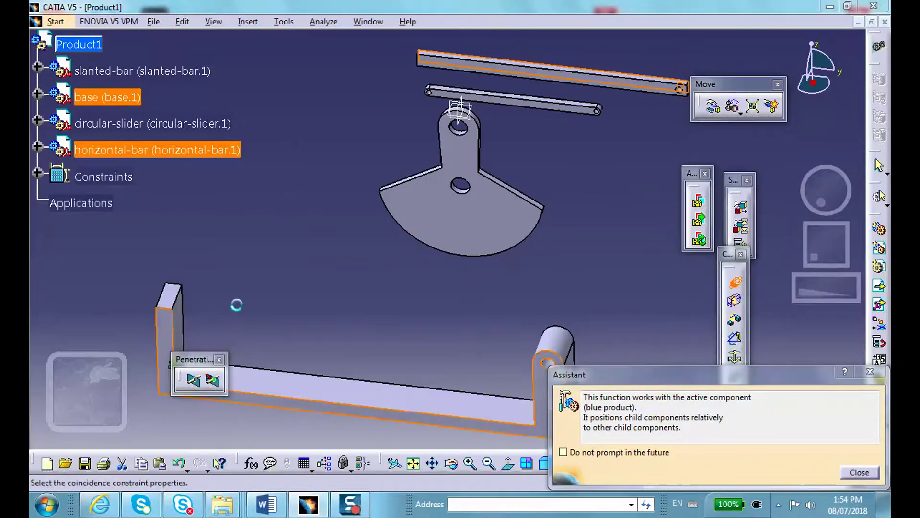
click(535, 316)
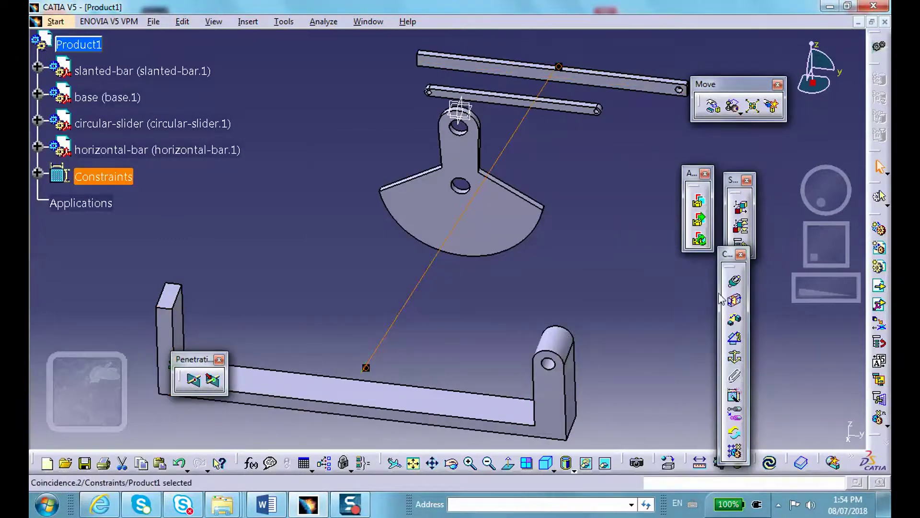
click(769, 462)
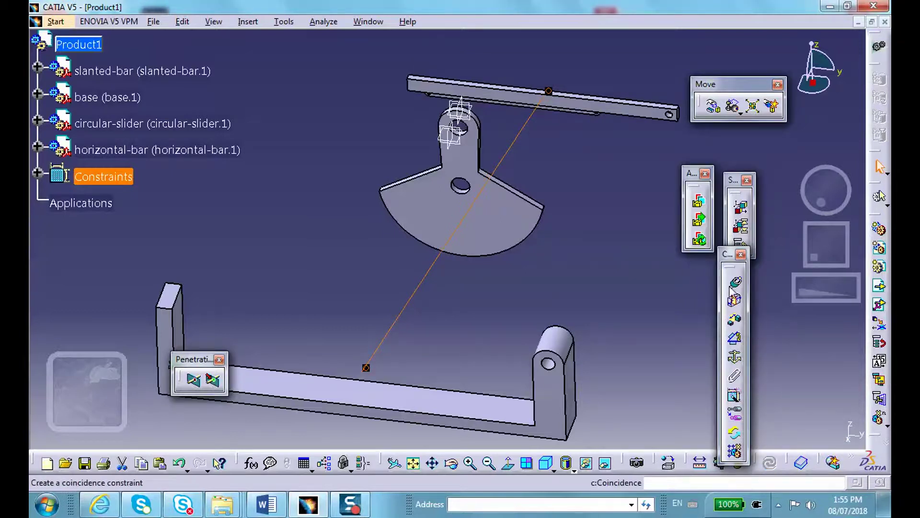
middle_drag(641, 211, 665, 264)
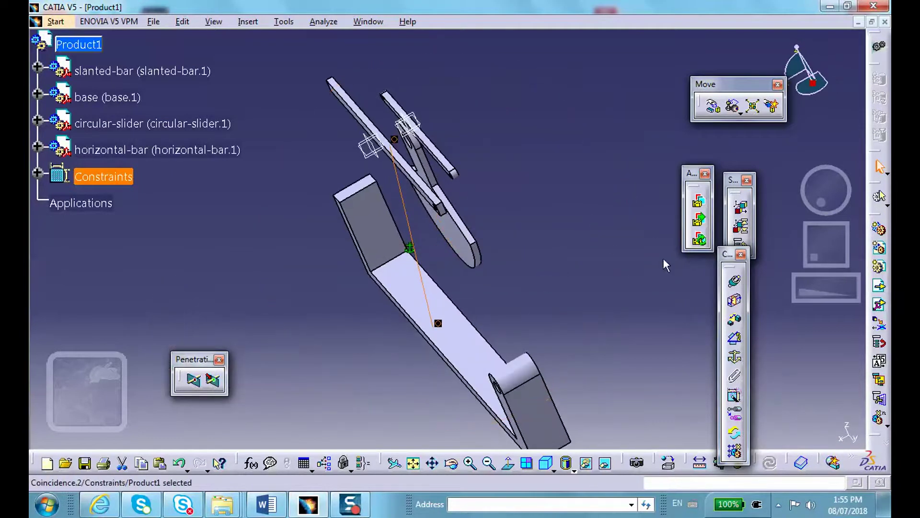
Constrain the horizontal bar's edge coincident with the base upright's edge.
click(735, 280)
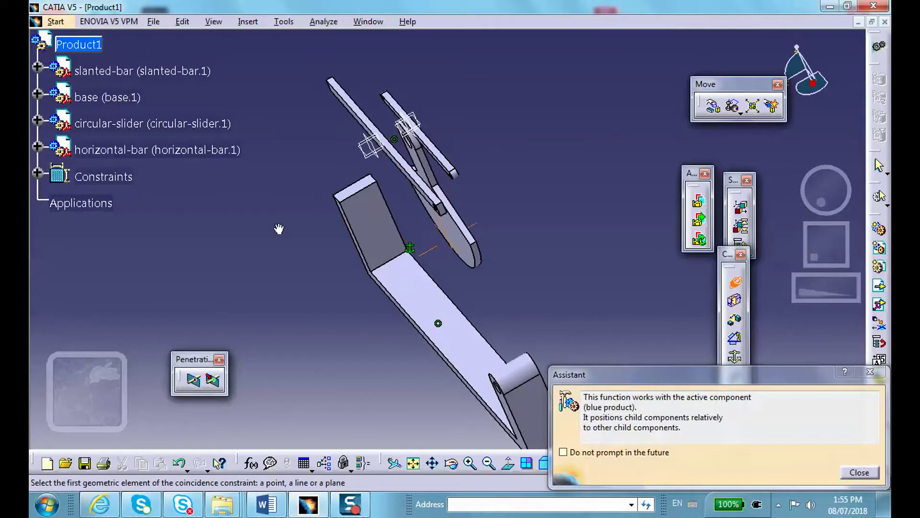
middle_drag(279, 229, 357, 106)
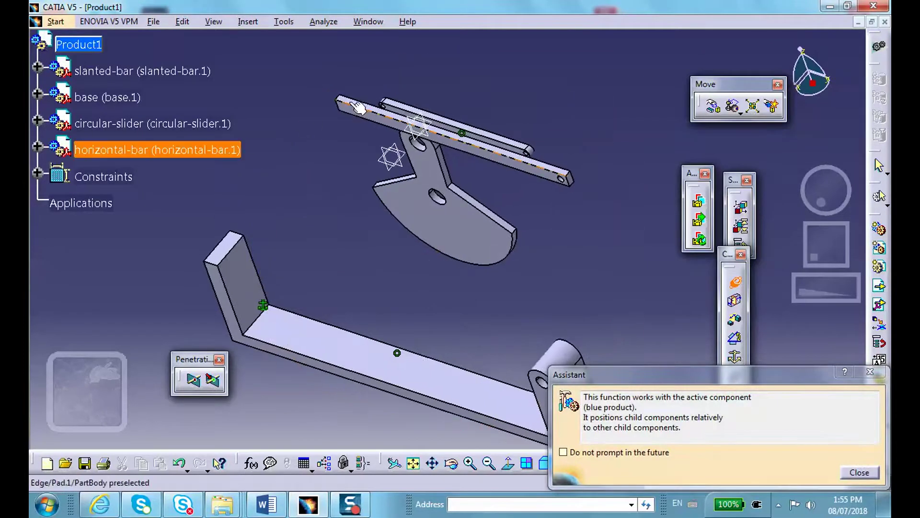
click(357, 107)
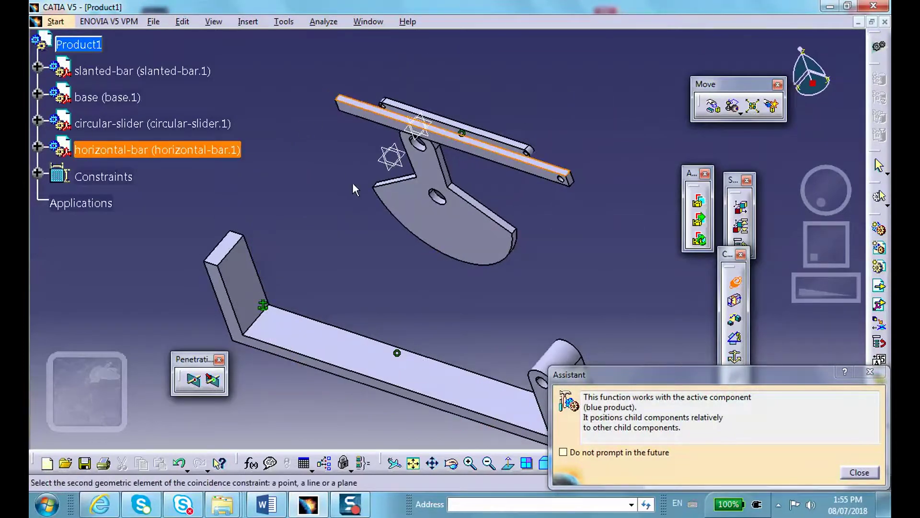
click(857, 473)
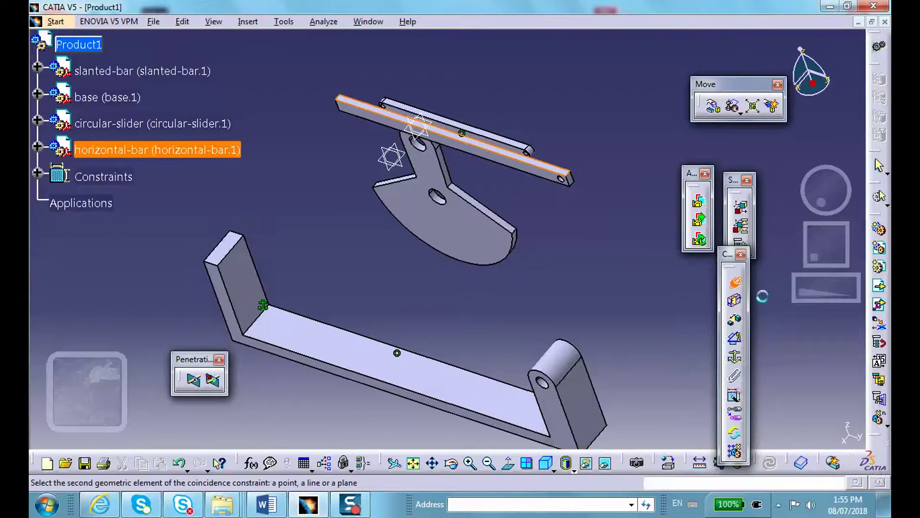
click(736, 288)
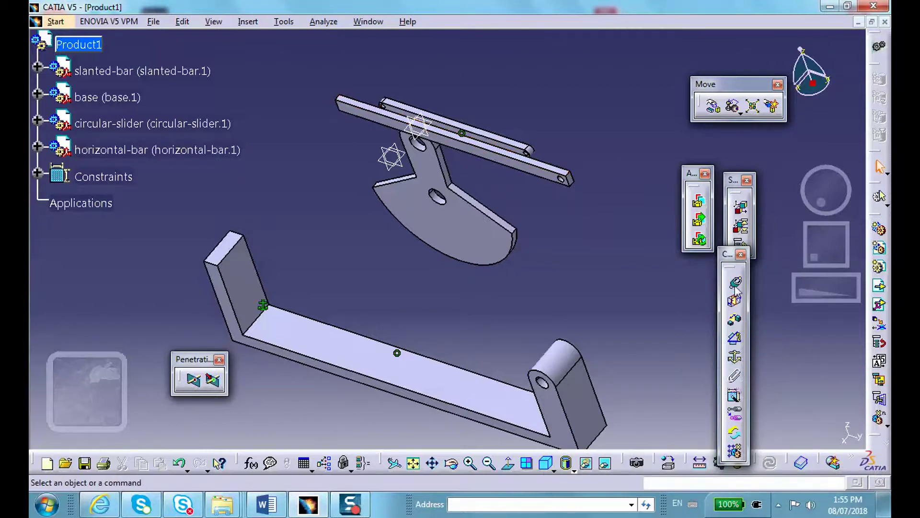
click(735, 284)
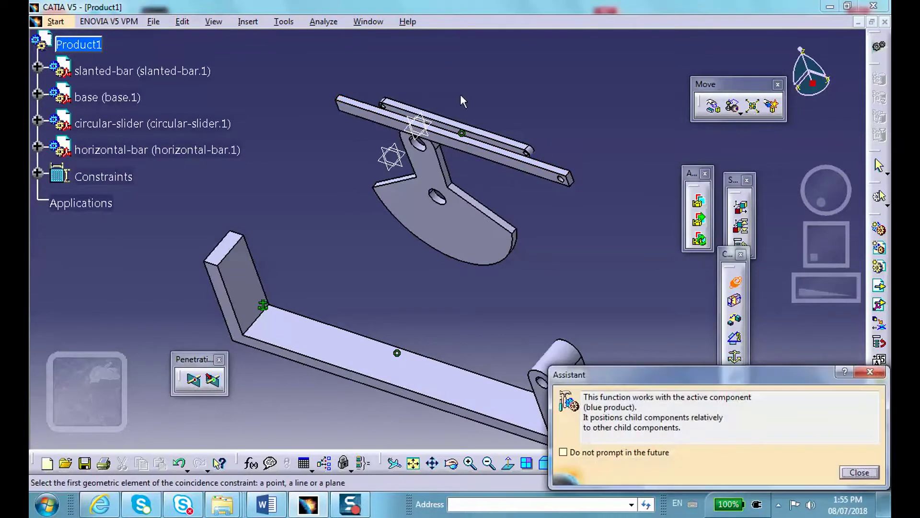
click(360, 105)
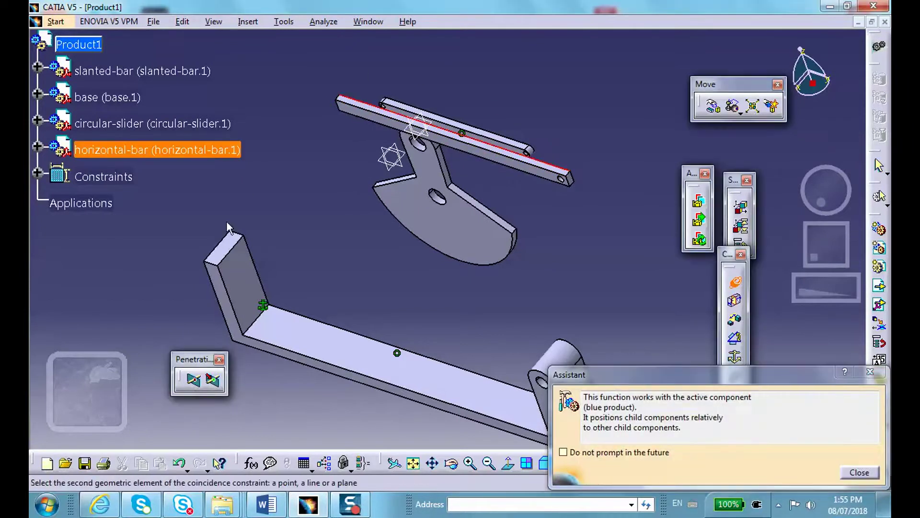
click(214, 263)
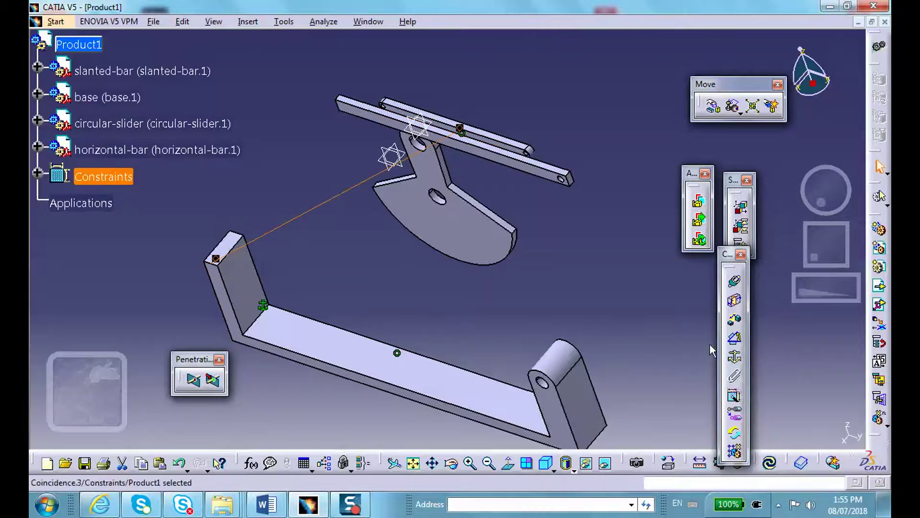
Update, then drag the horizontal bar along Y onto the base's left upright.
click(769, 462)
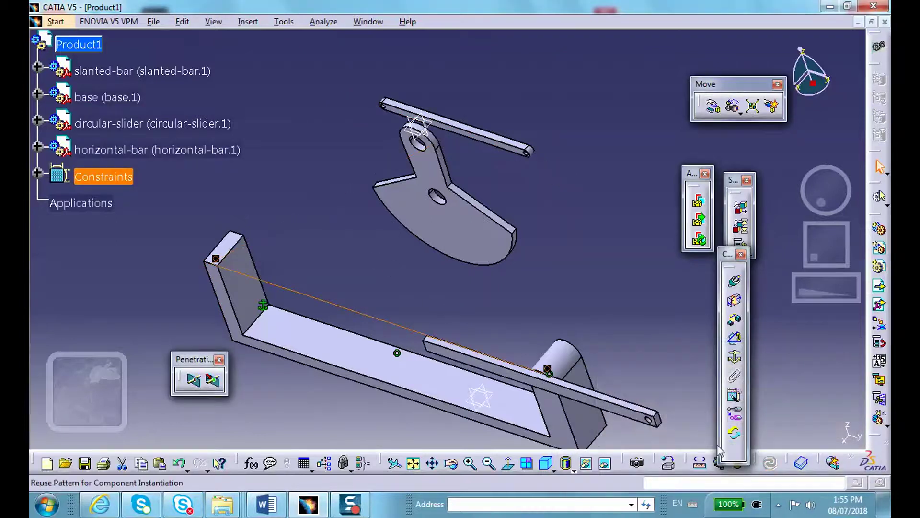
click(712, 105)
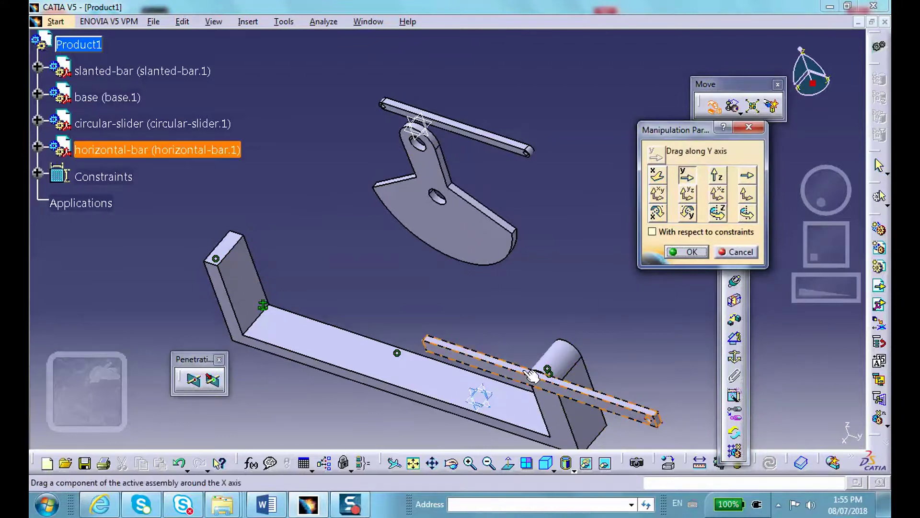
drag(531, 376, 842, 234)
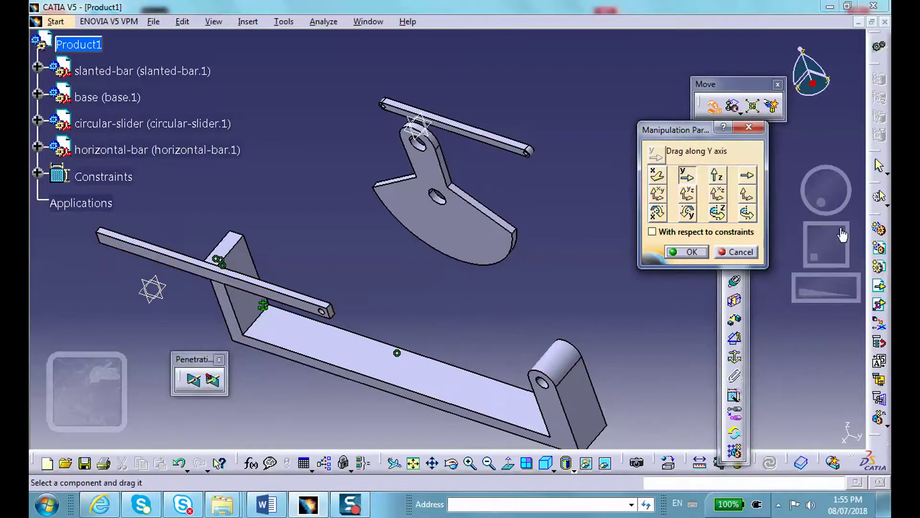
click(691, 253)
middle_drag(361, 322, 400, 269)
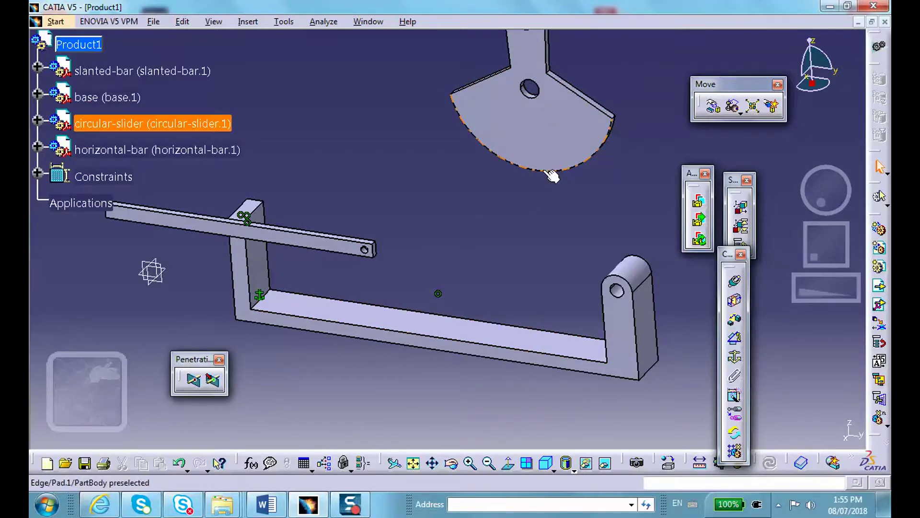
middle_drag(481, 244, 459, 254)
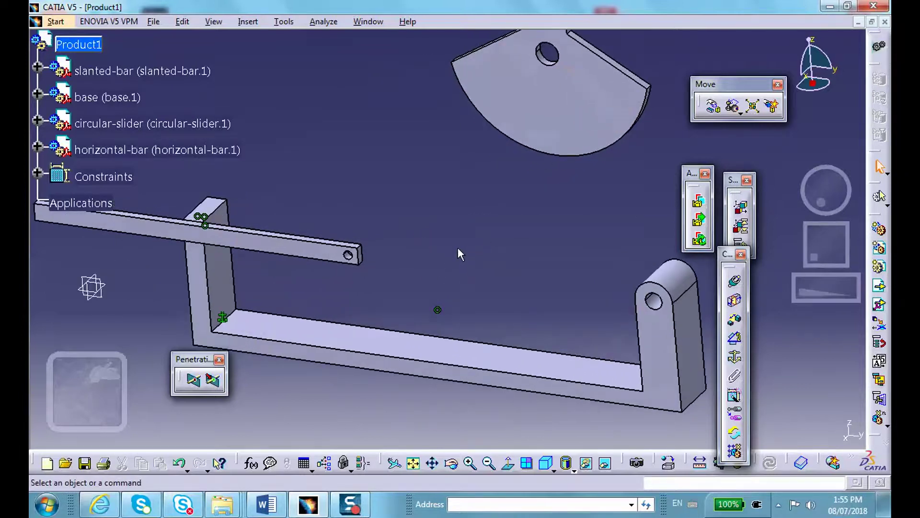
middle_drag(532, 232, 521, 304)
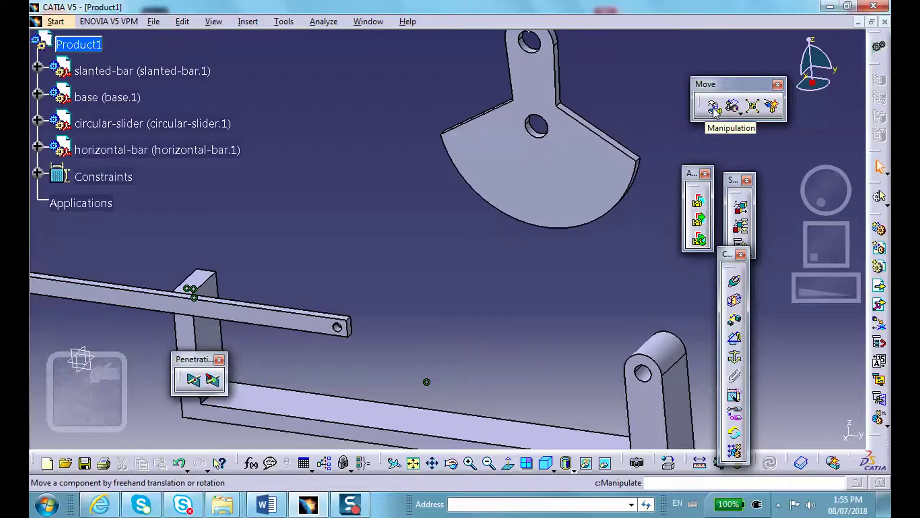
Make the circular slider's hole axis coincident with the horizontal bar's hole axis.
click(734, 281)
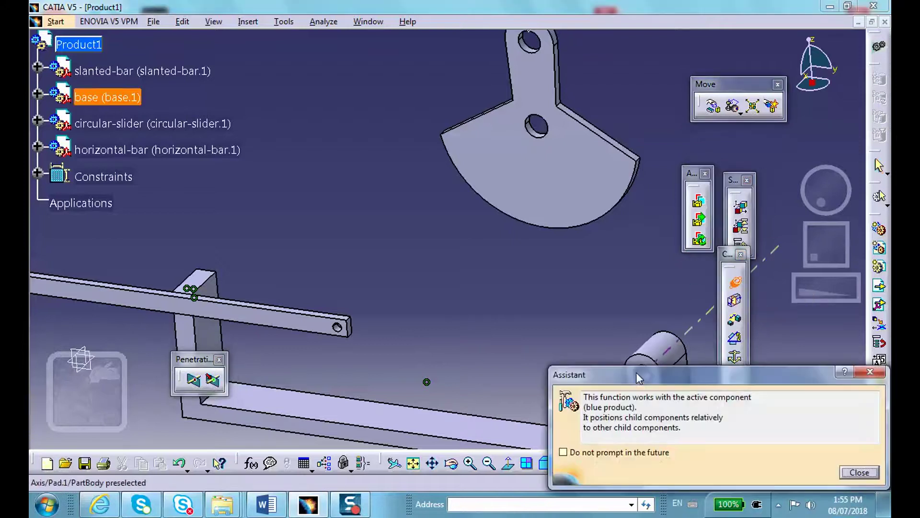
middle_drag(501, 345, 388, 286)
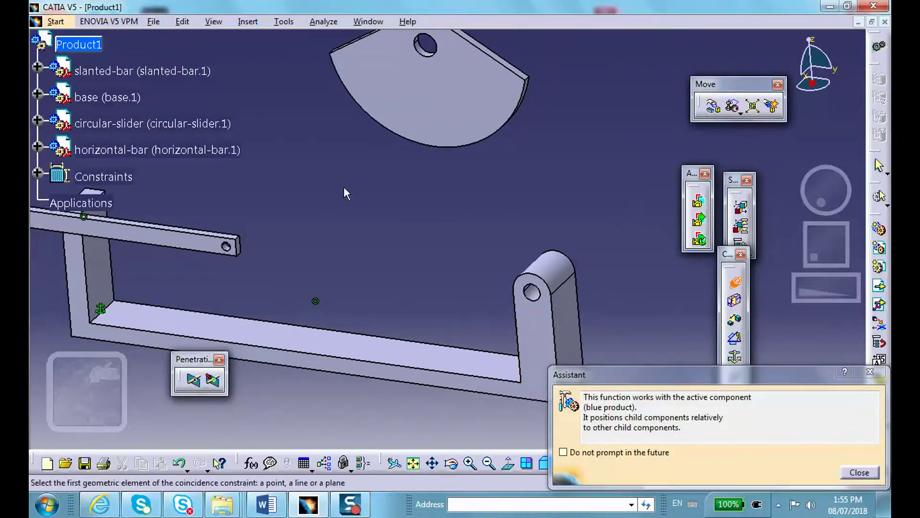
middle_drag(369, 197, 427, 285)
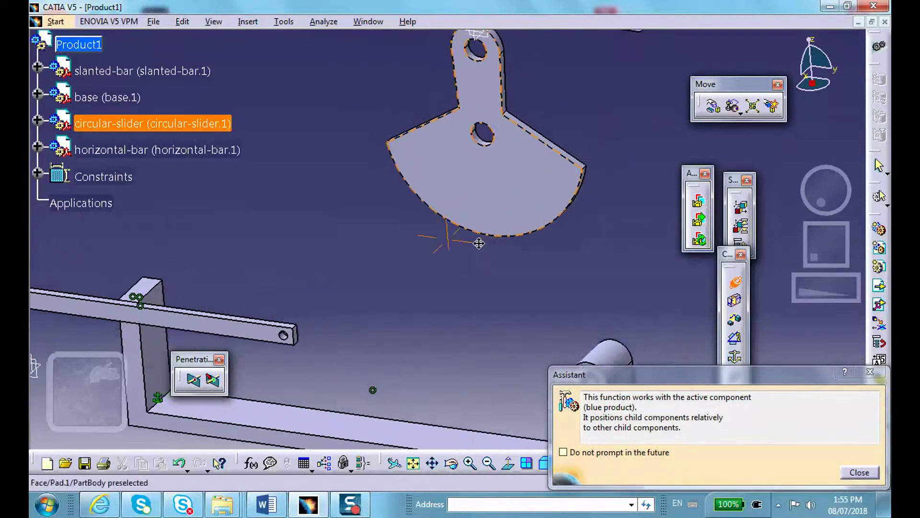
middle_drag(479, 244, 298, 341)
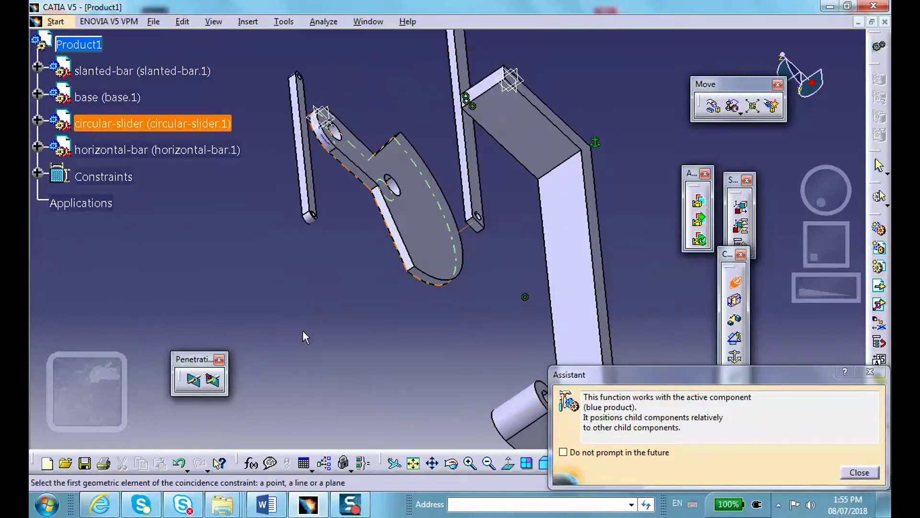
middle_drag(314, 214, 509, 165)
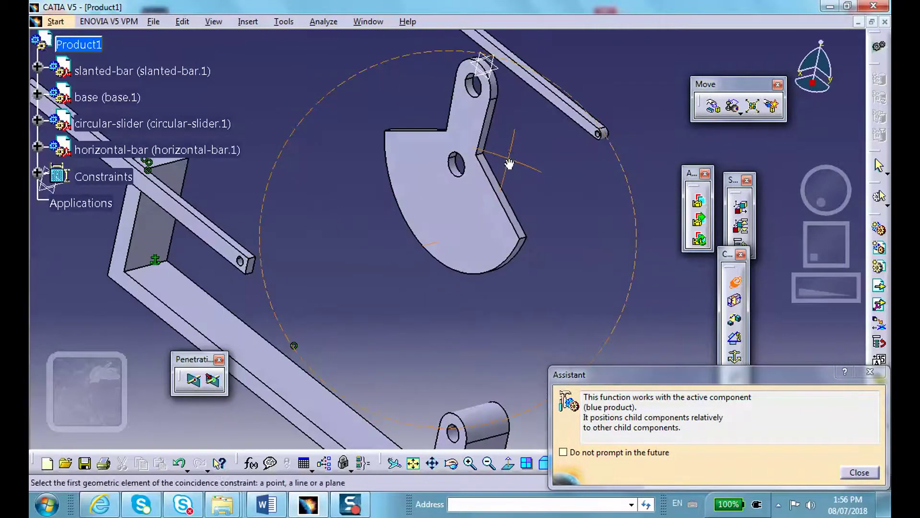
click(460, 173)
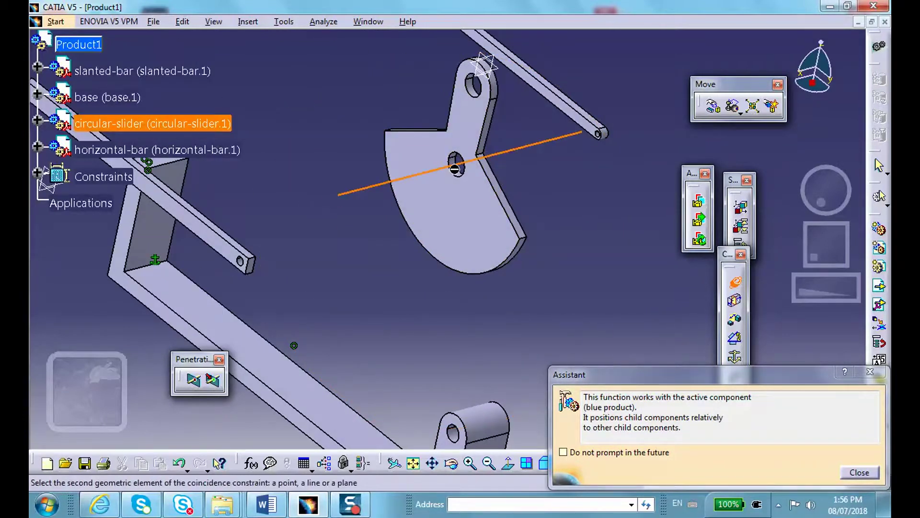
middle_drag(407, 270, 216, 298)
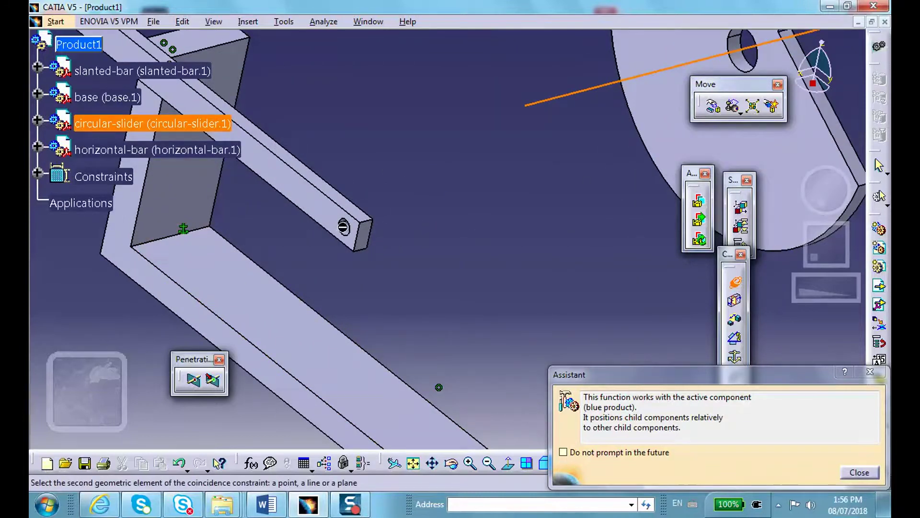
click(353, 229)
middle_drag(520, 269, 544, 339)
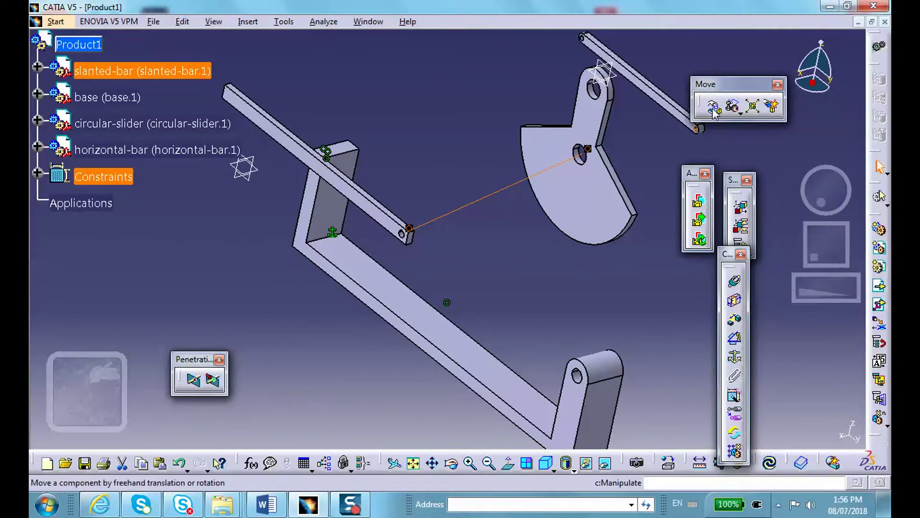
Make the slider face coincident with the bar face, then update the assembly.
click(736, 284)
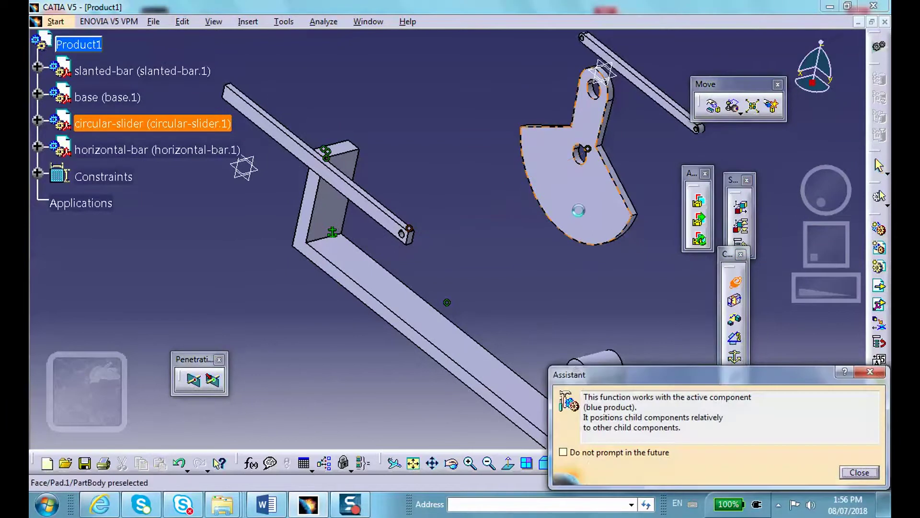
click(587, 211)
middle_drag(596, 178, 537, 153)
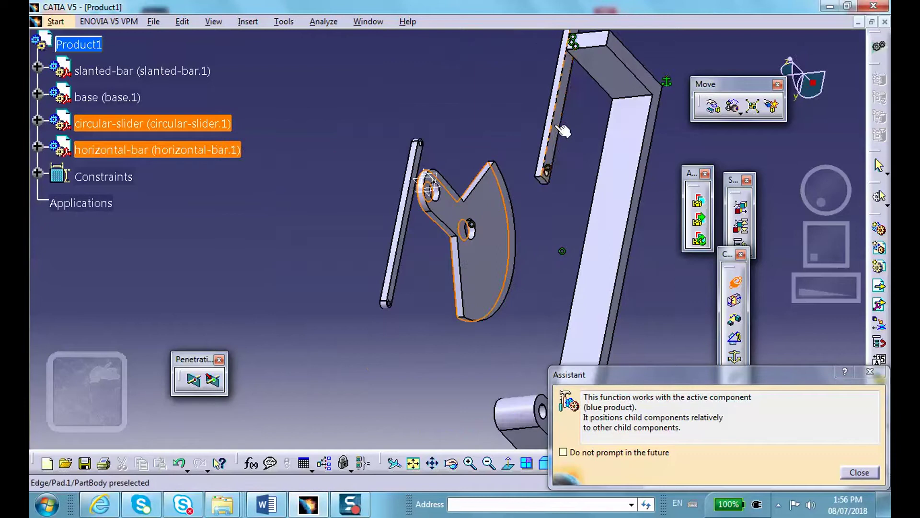
click(569, 125)
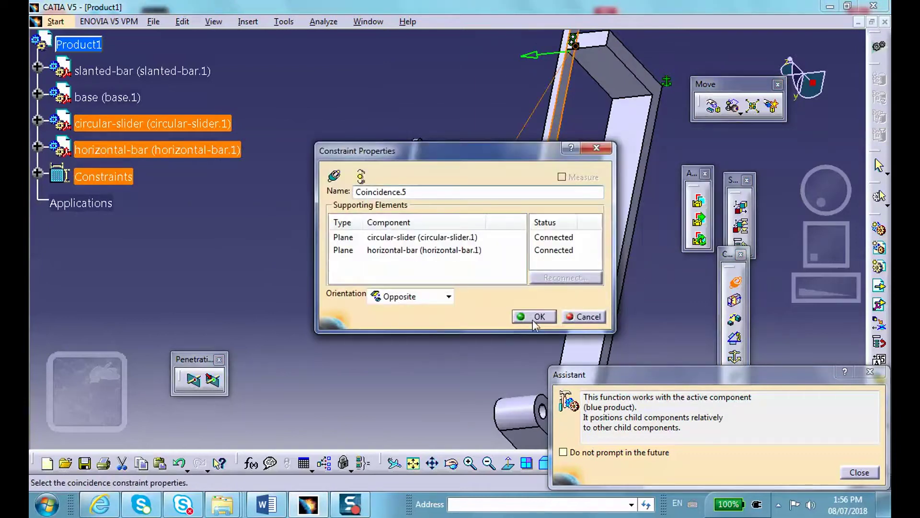
click(534, 319)
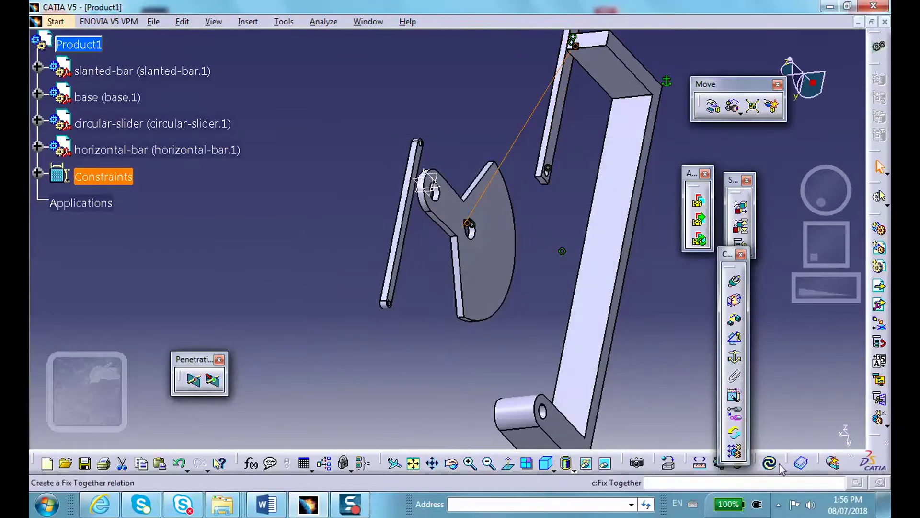
click(770, 463)
middle_drag(468, 320, 634, 139)
middle_drag(318, 323, 473, 264)
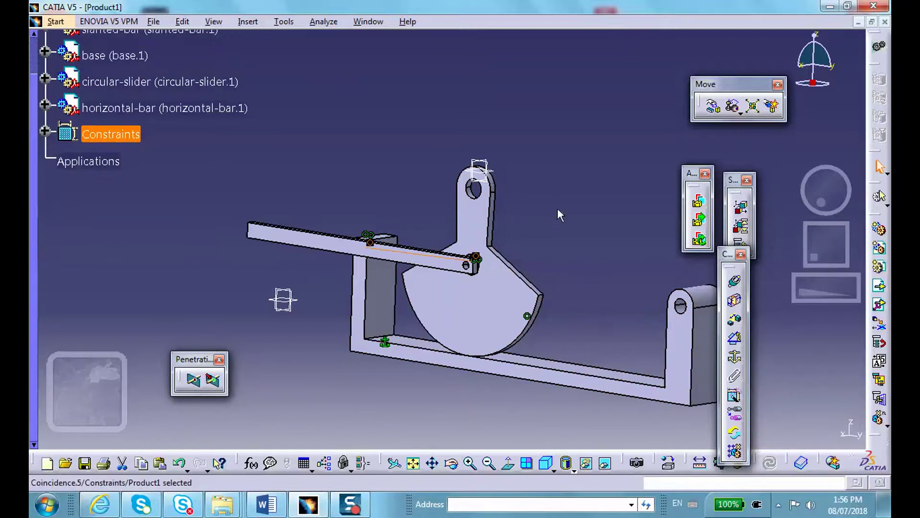
middle_drag(427, 163, 329, 142)
click(382, 174)
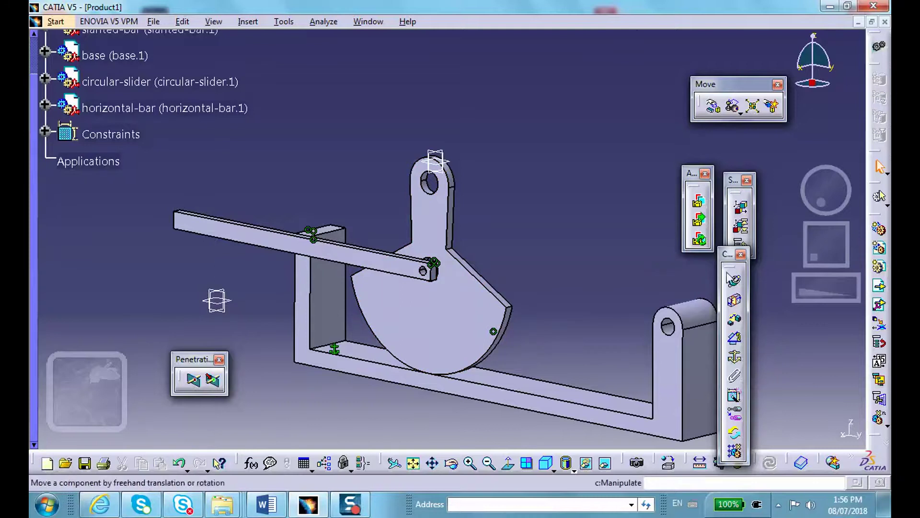
Make the bracket hole axis coincident with the horizontal bar's axis and update.
click(736, 283)
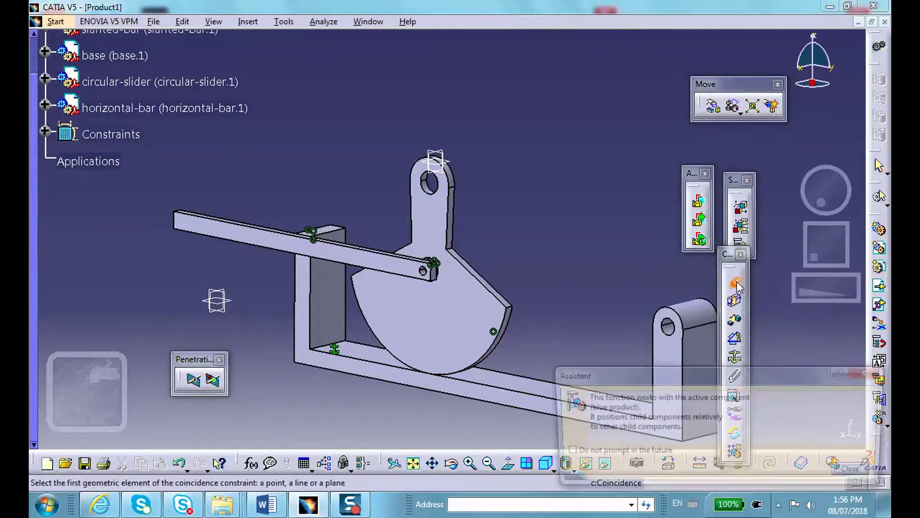
middle_drag(609, 229, 451, 165)
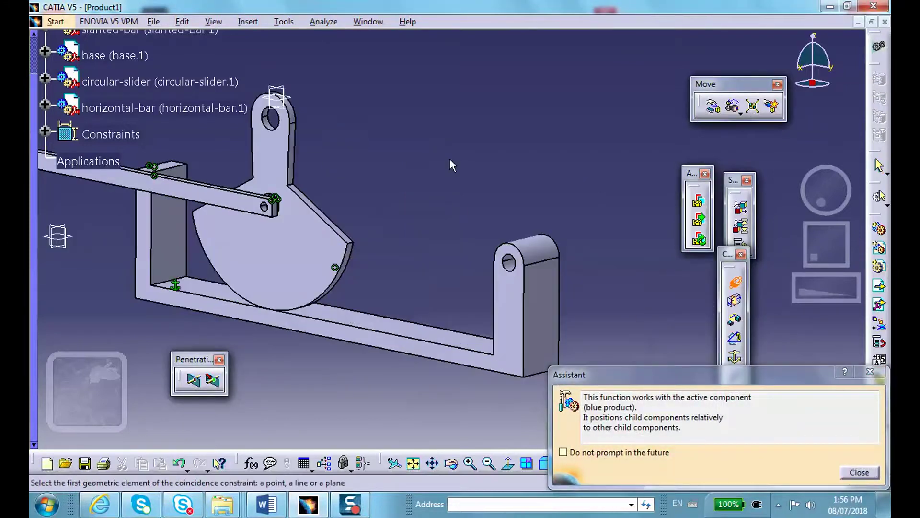
click(505, 257)
middle_drag(505, 258, 452, 395)
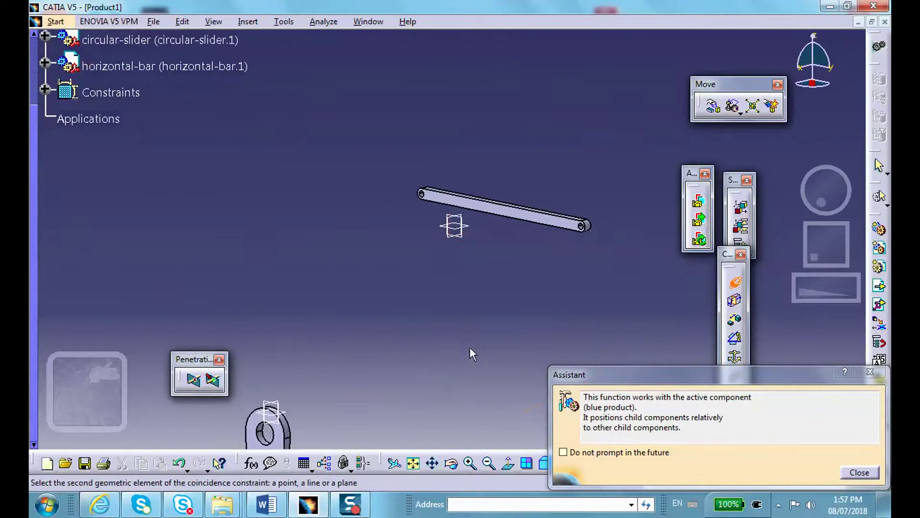
middle_drag(470, 354, 72, 273)
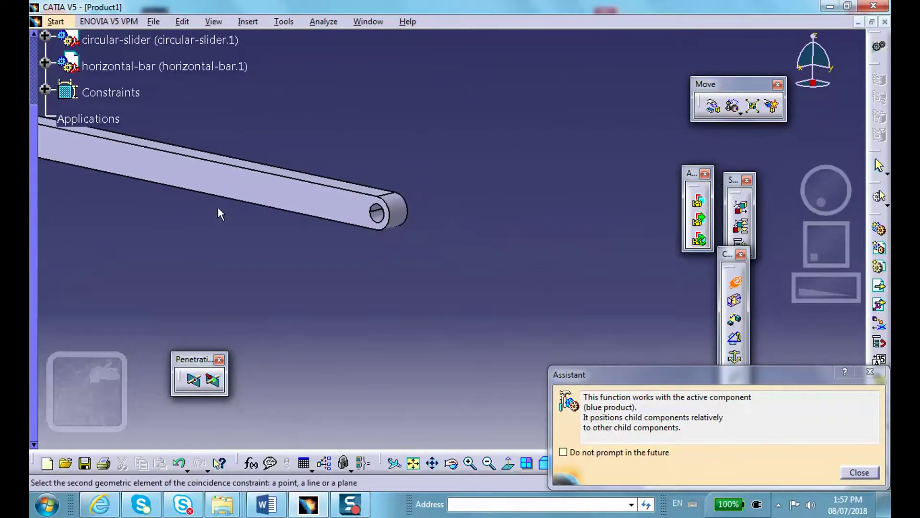
click(391, 219)
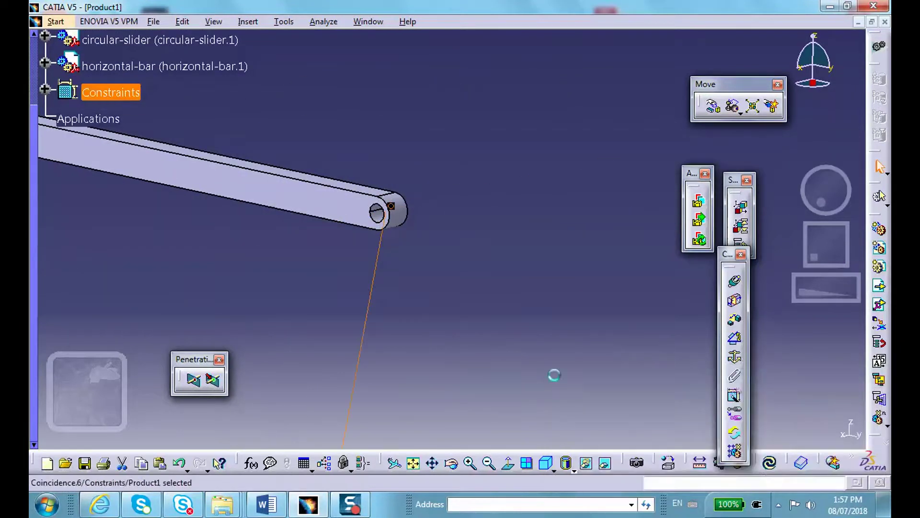
click(770, 464)
middle_drag(375, 282, 370, 203)
Select the base frame's face and inner edge while rotating the view.
click(353, 269)
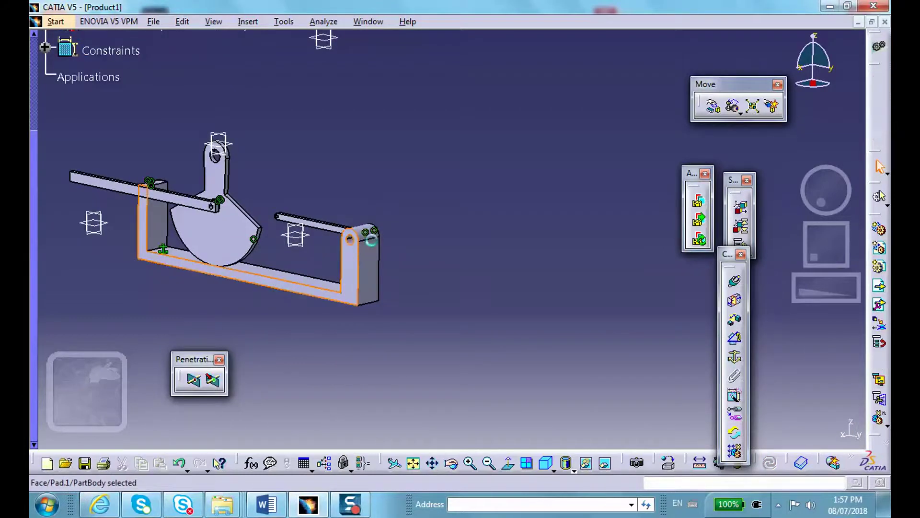
middle_drag(432, 173, 253, 309)
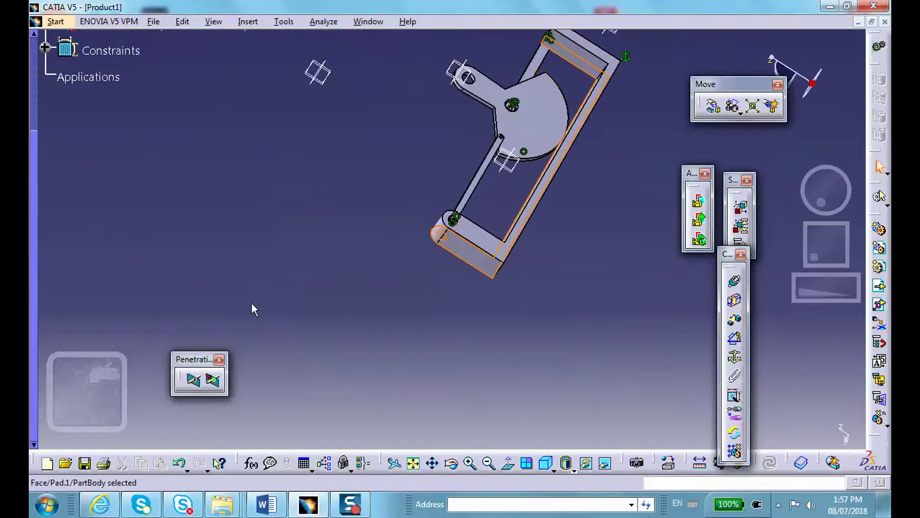
click(486, 181)
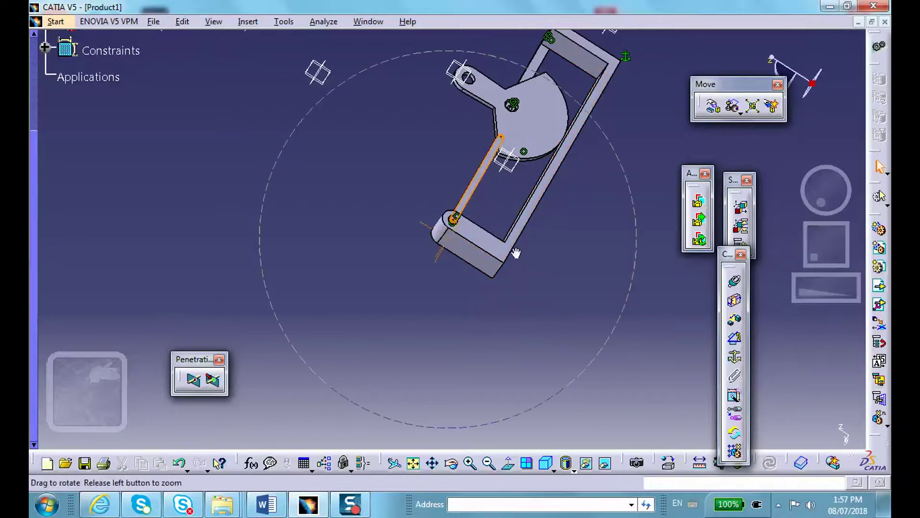
middle_drag(516, 253, 670, 179)
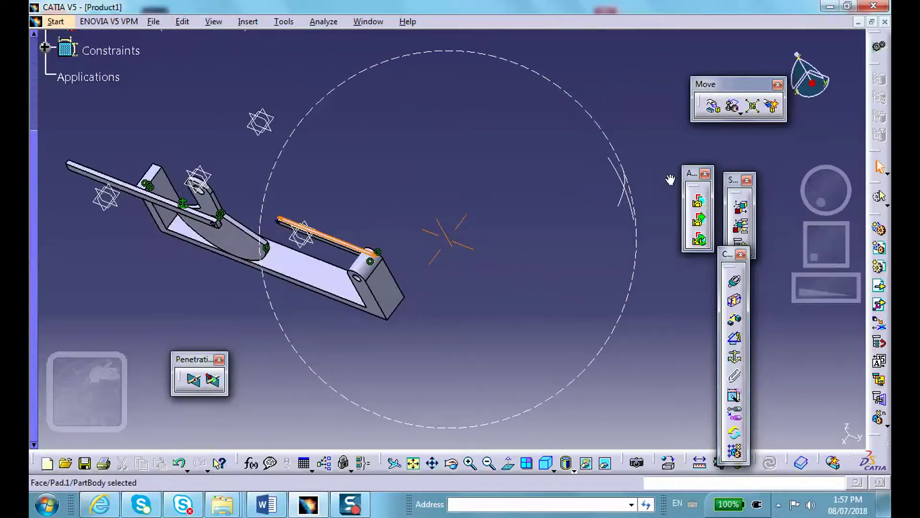
Make a base face coincide with the slanted bar's face, Opposite orientation, and update.
click(734, 280)
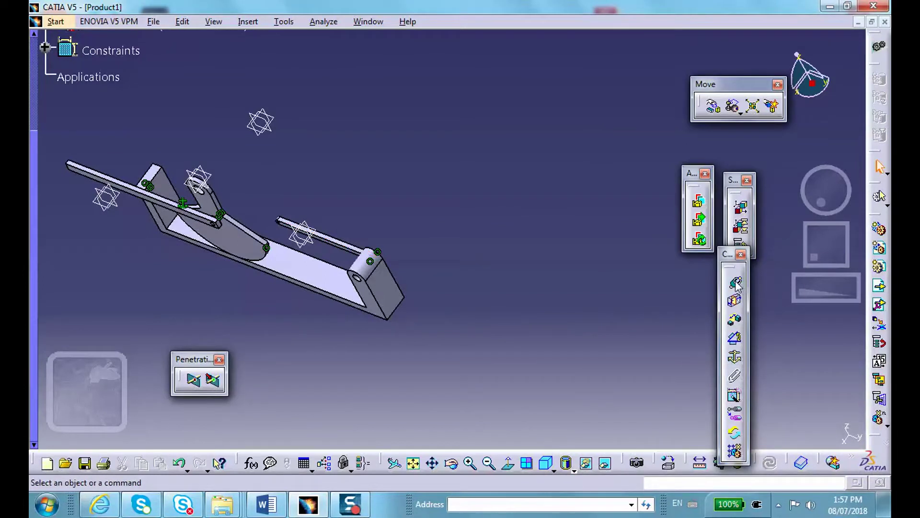
click(736, 283)
key(Right)
key(Down)
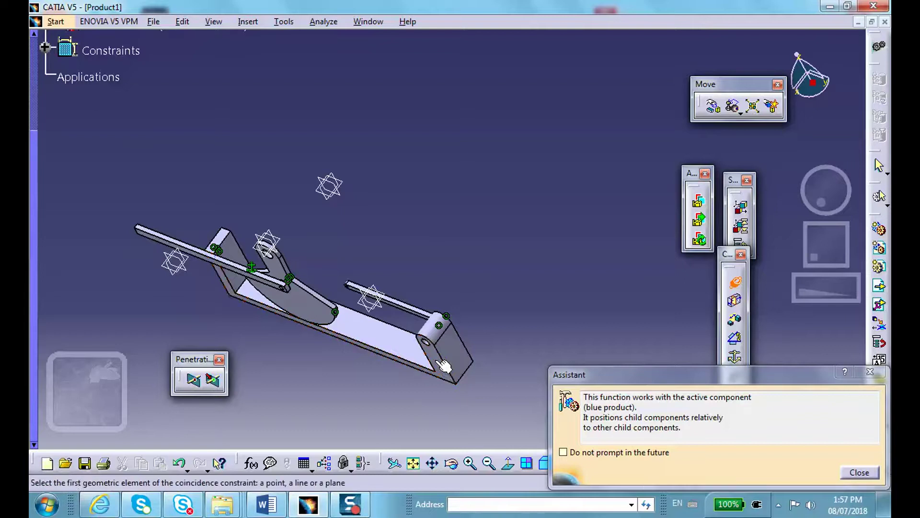
click(422, 328)
middle_drag(415, 265, 314, 394)
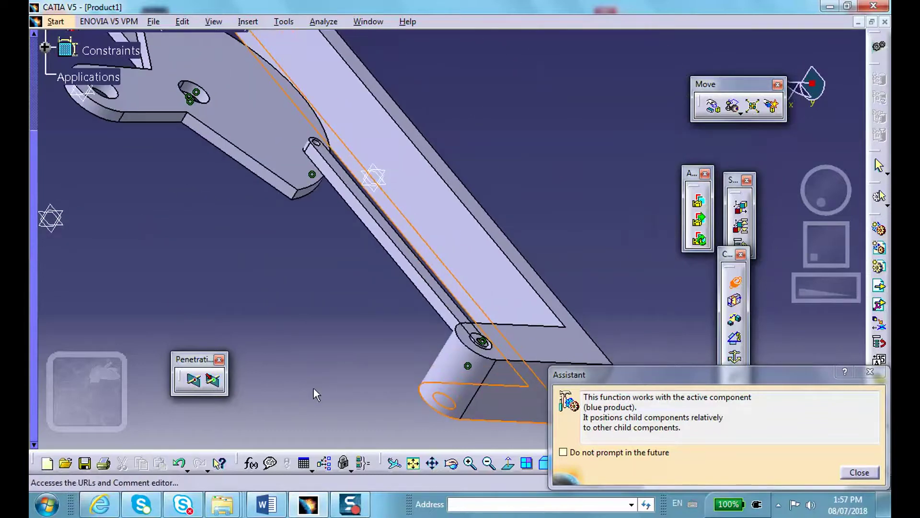
click(360, 191)
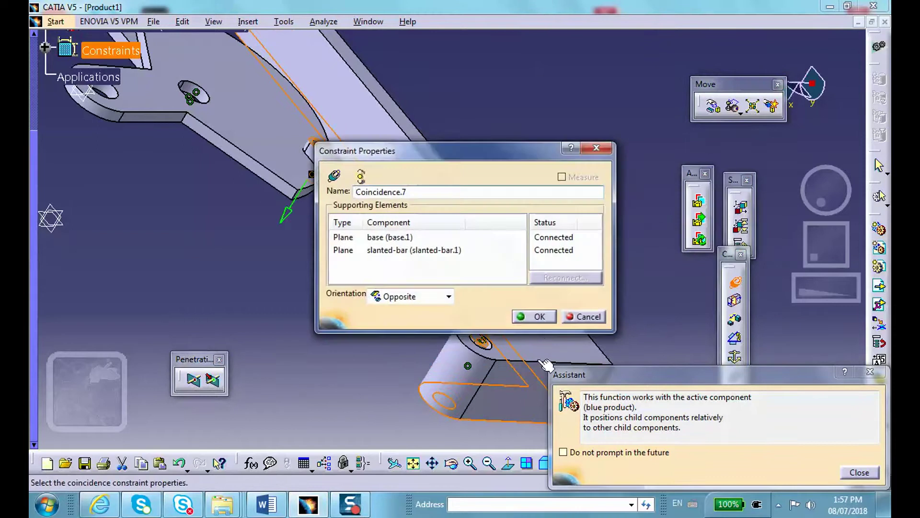
click(536, 317)
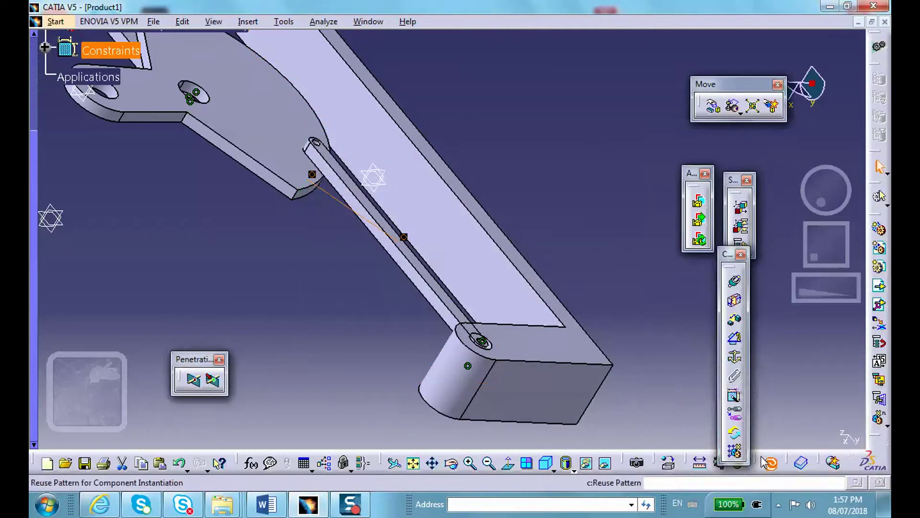
click(768, 462)
middle_drag(323, 316, 615, 241)
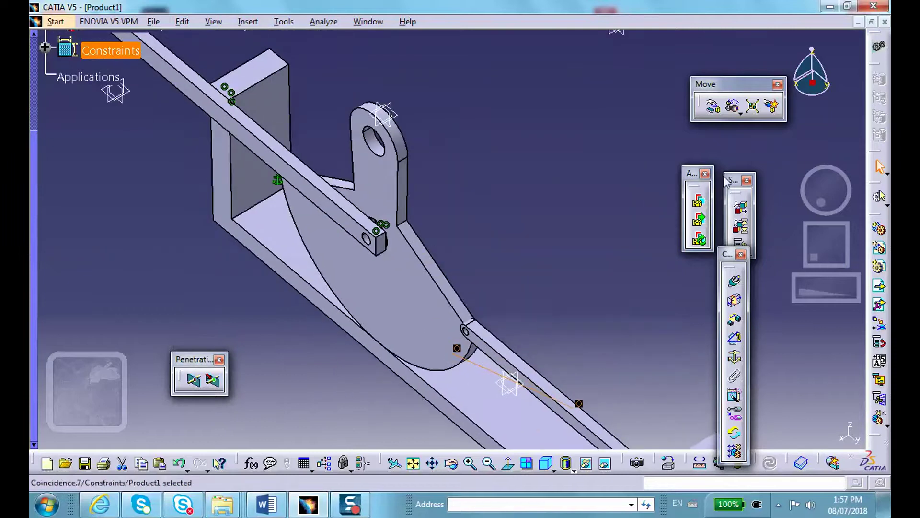
Make the circular slider's lug hole axis coincide with the bar face and update.
click(735, 282)
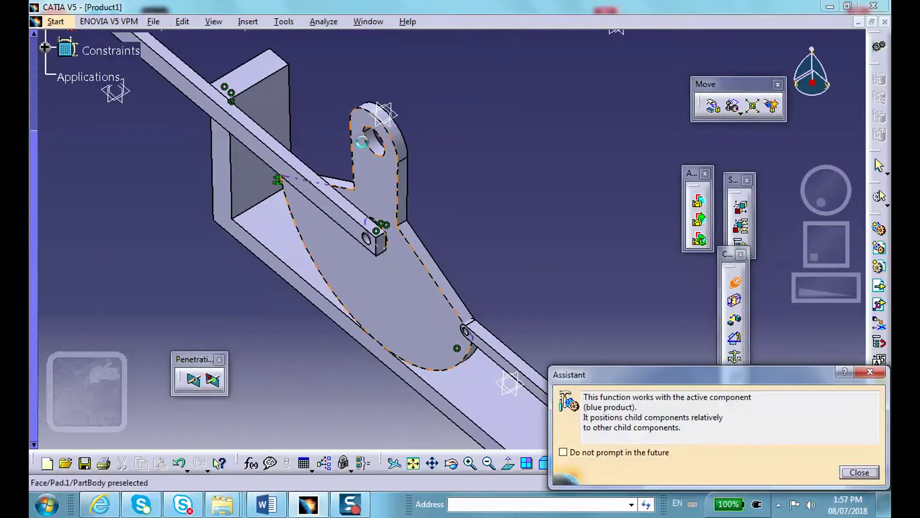
click(382, 149)
middle_drag(382, 150, 330, 93)
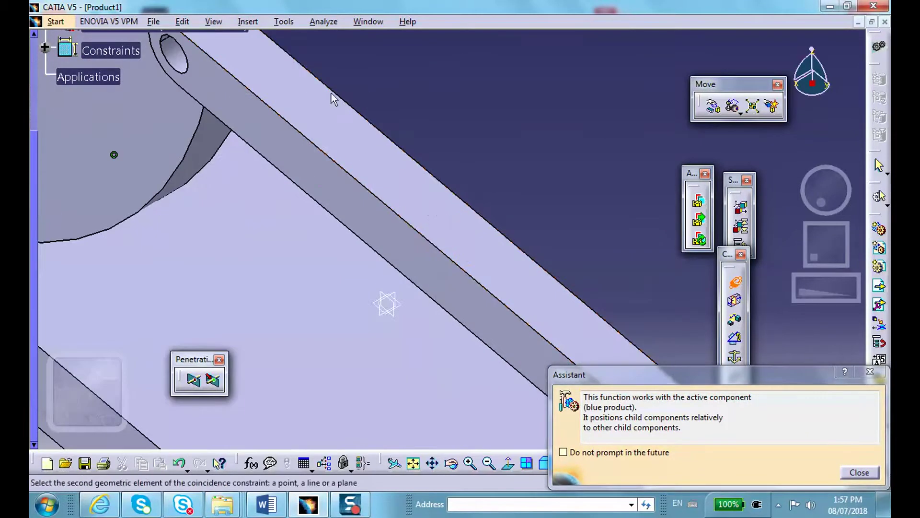
click(180, 62)
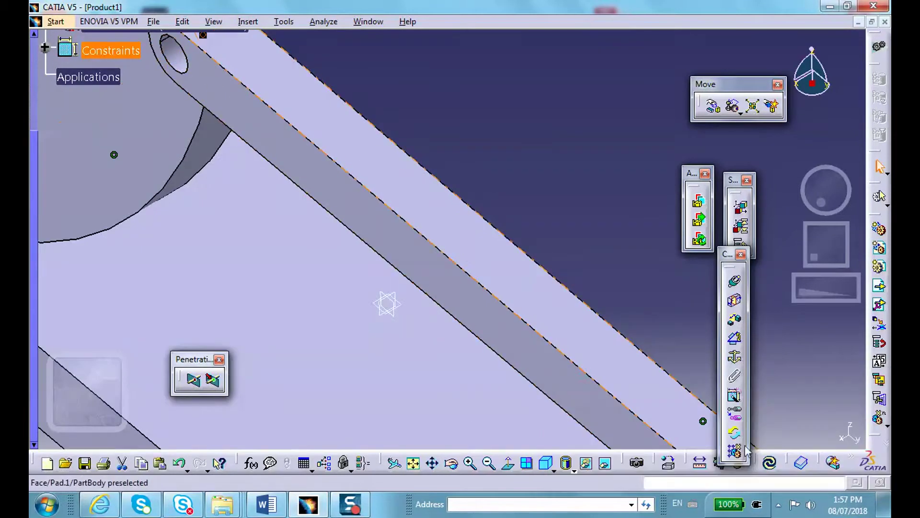
click(769, 463)
middle_drag(421, 287, 236, 334)
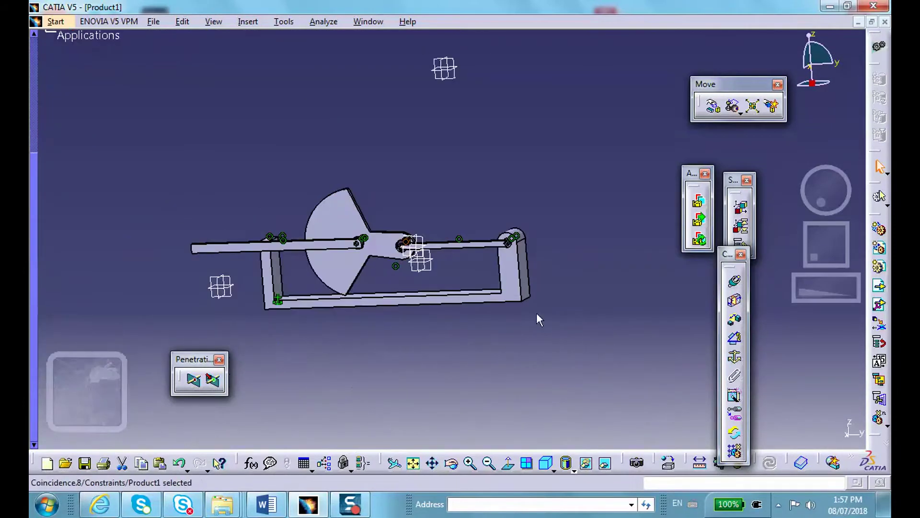
Try rotating the circular slider about the right pivot axis, then cancel to restore it.
click(711, 105)
click(747, 213)
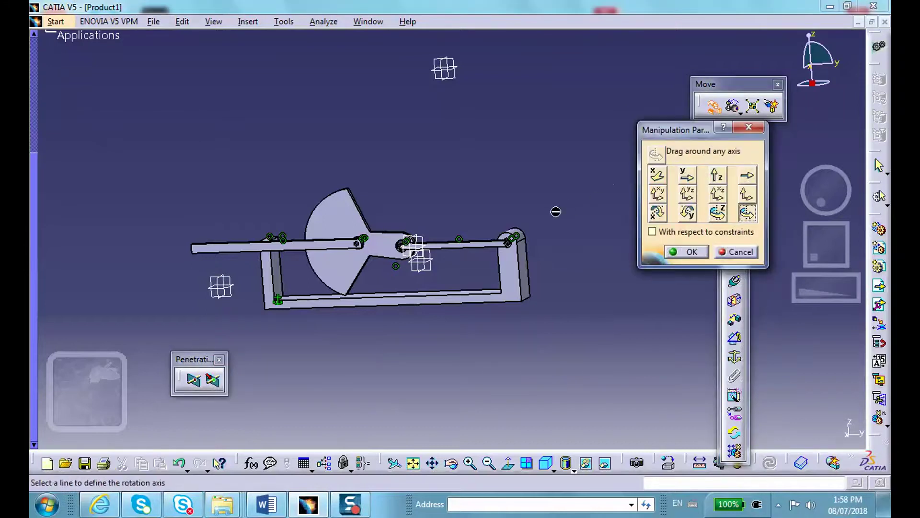
click(522, 230)
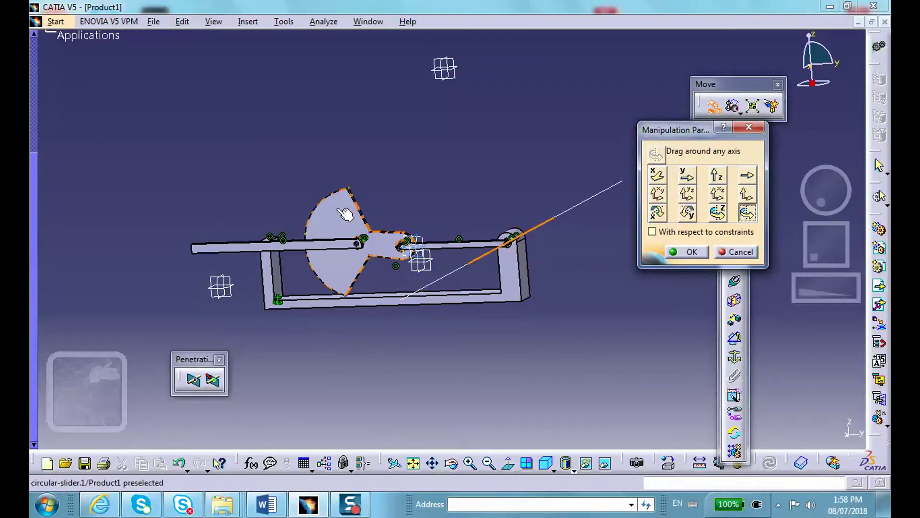
drag(344, 213, 356, 245)
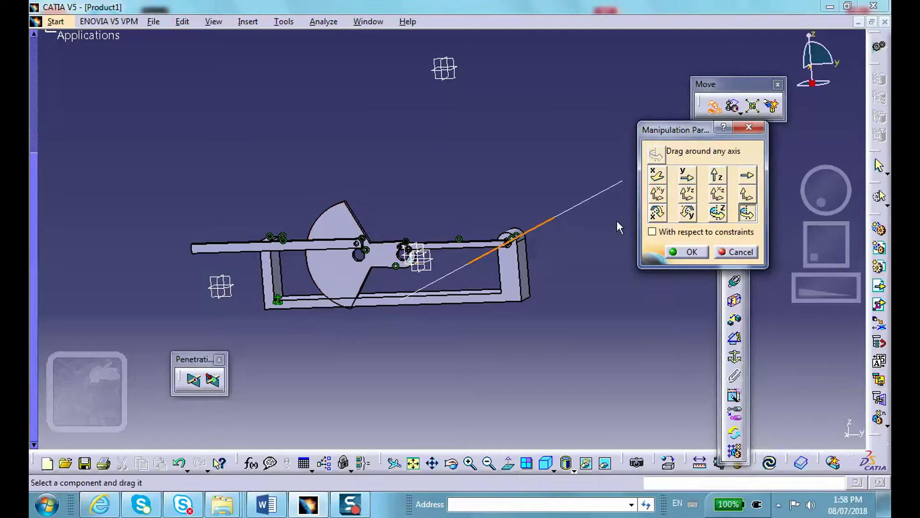
click(736, 252)
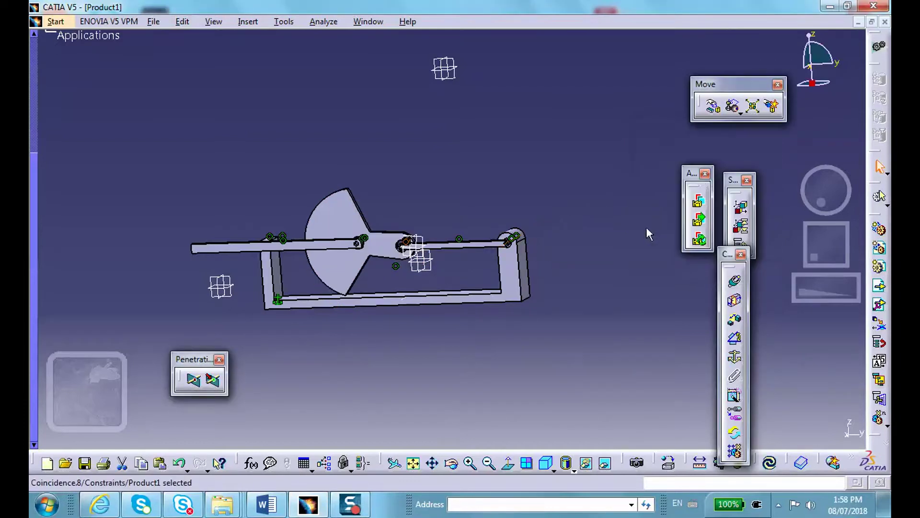
Swing the slanted bar and circular slider about the right pin axis until the bar reaches the upper lug.
click(714, 106)
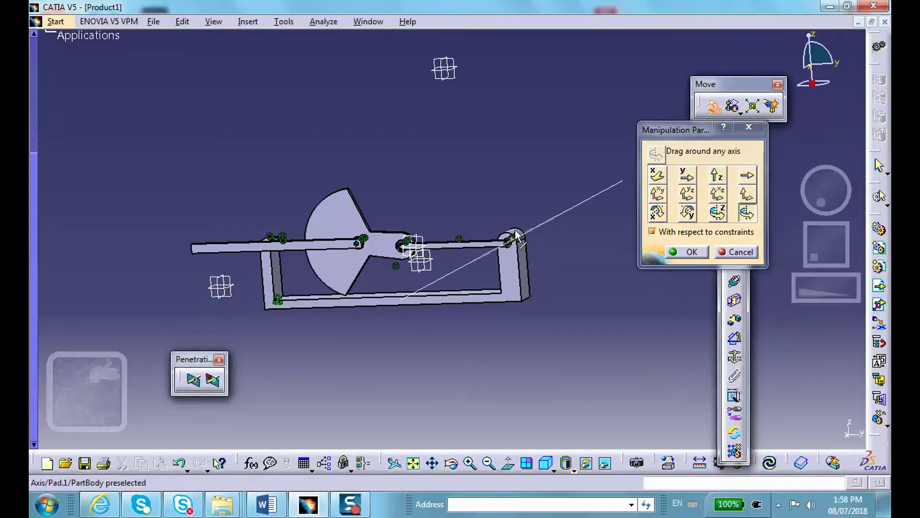
click(517, 237)
drag(459, 249, 454, 210)
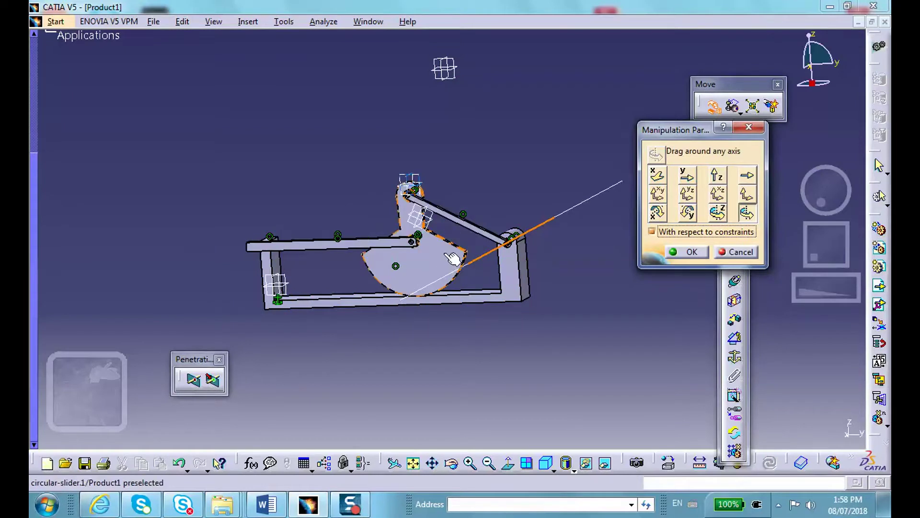
drag(448, 254, 249, 225)
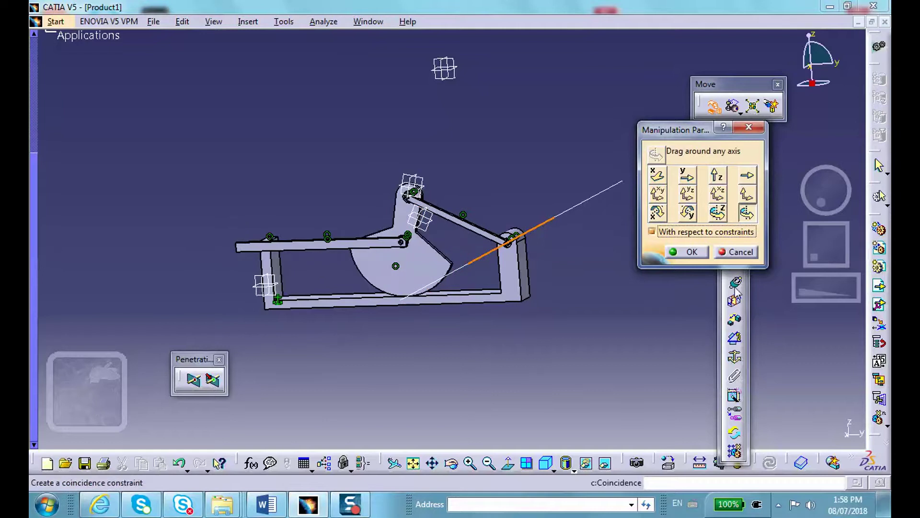
click(692, 251)
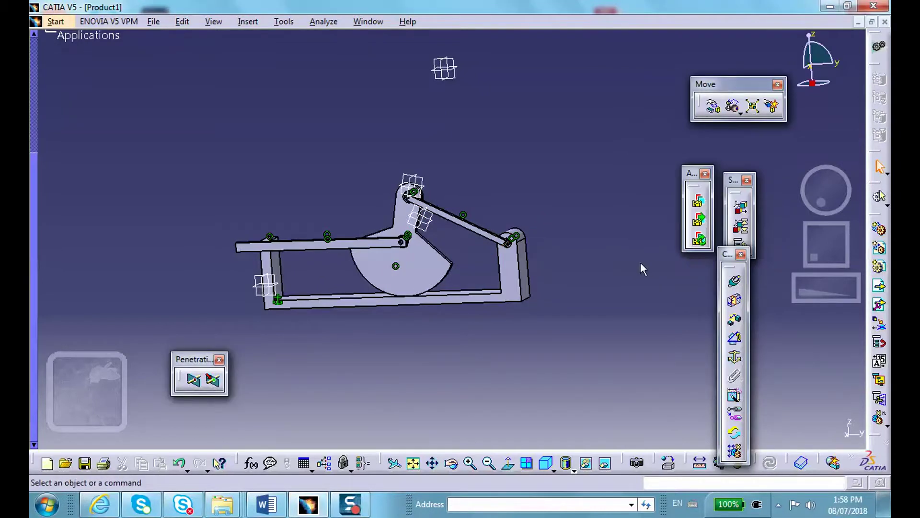
middle_drag(612, 262, 544, 192)
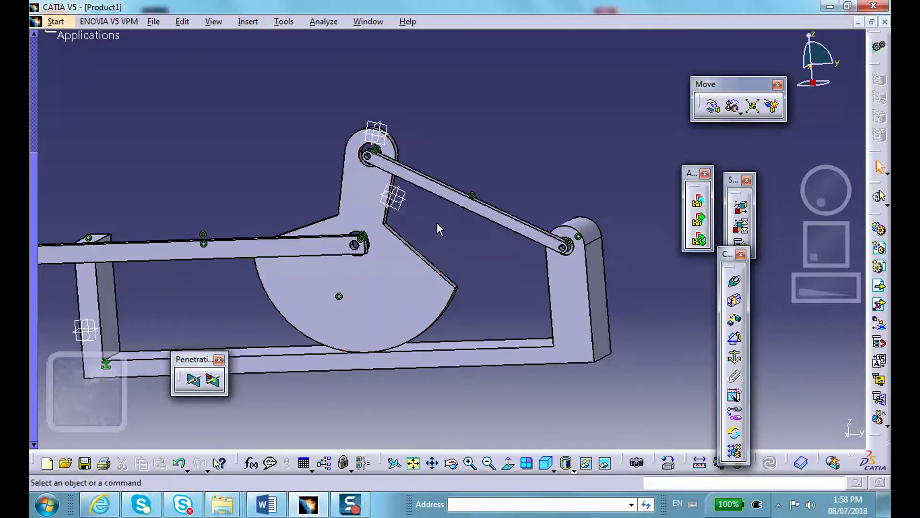
middle_drag(517, 151, 536, 171)
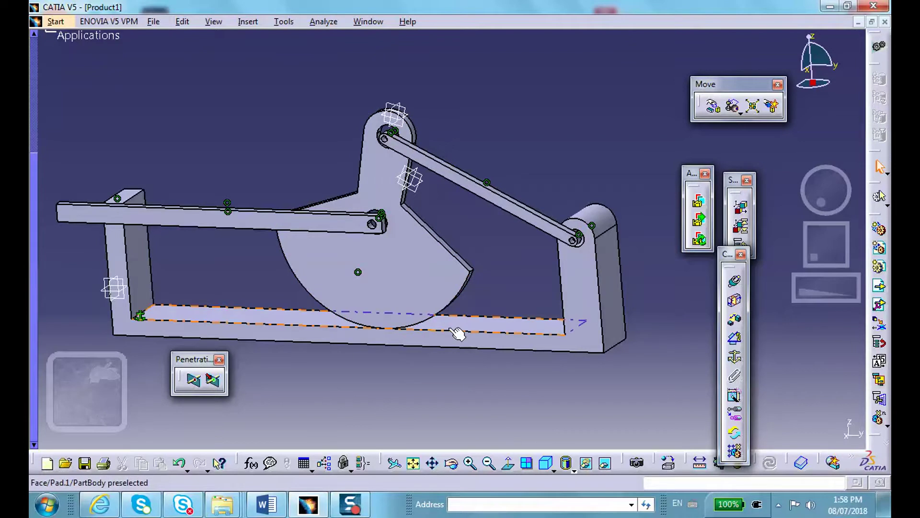
middle_drag(181, 134, 194, 160)
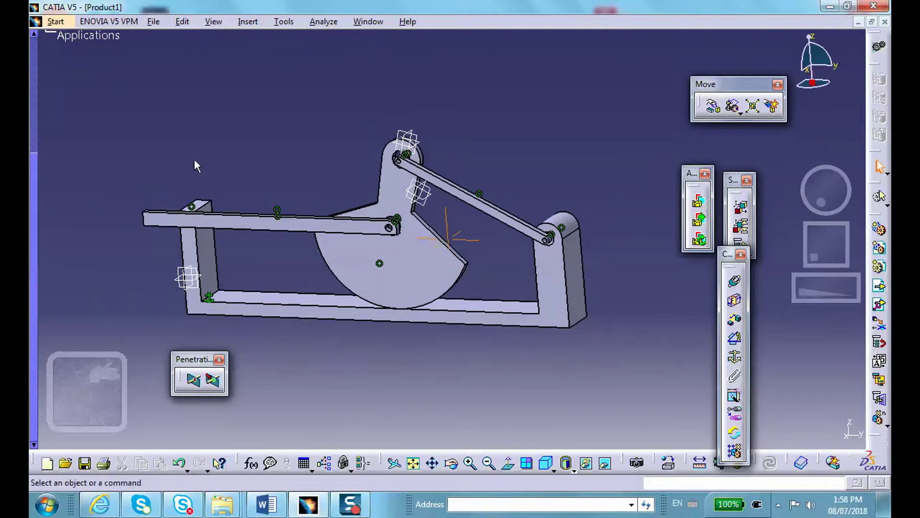
Switch to the Digital Mockup > DMU Kinematics workbench.
click(52, 23)
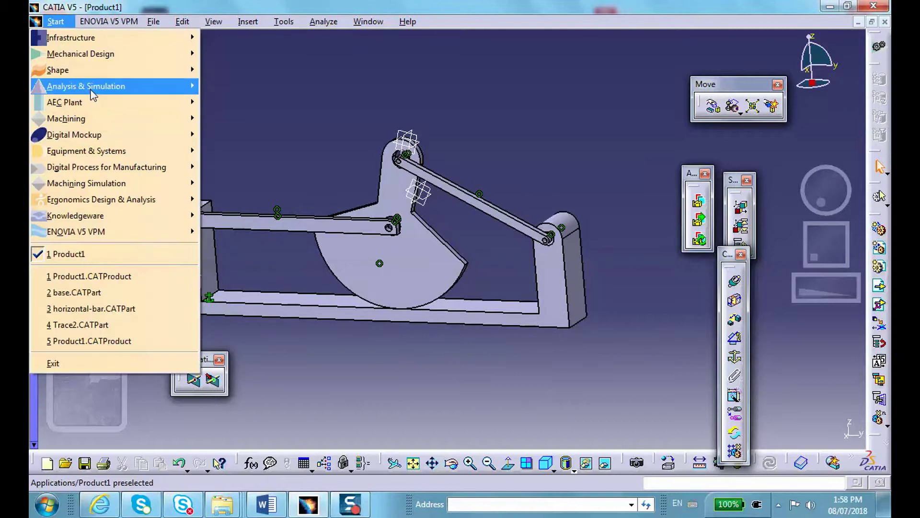
mouse_move(93, 95)
mouse_move(165, 131)
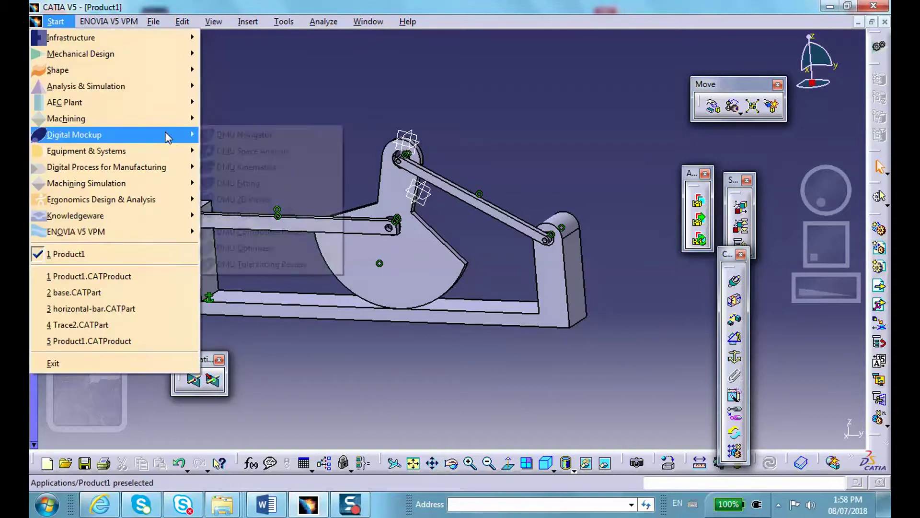
click(259, 167)
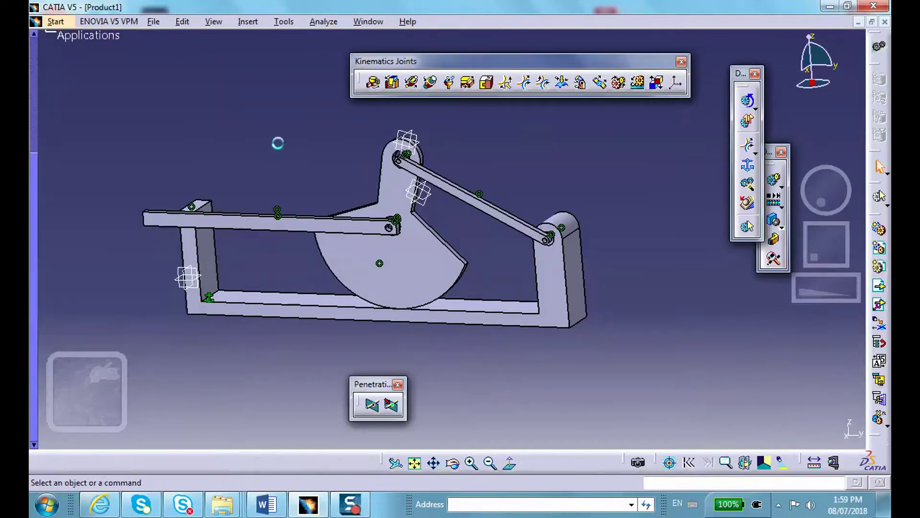
Convert the assembly constraints into joints of a new Mechanism.1 using Auto Create.
click(748, 186)
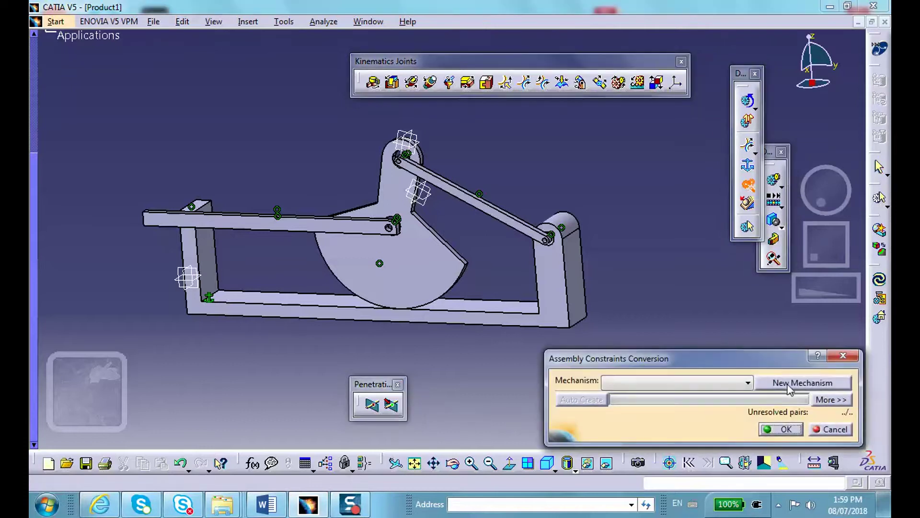
click(789, 386)
click(787, 425)
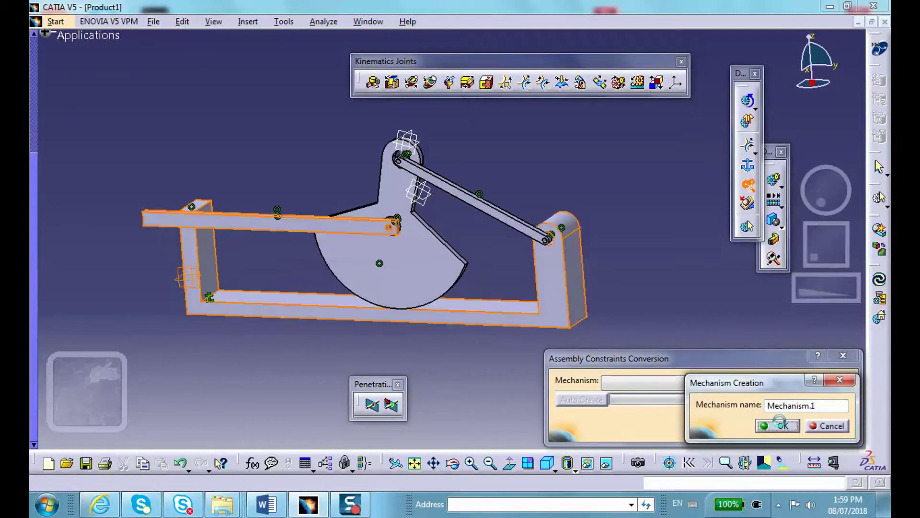
click(582, 399)
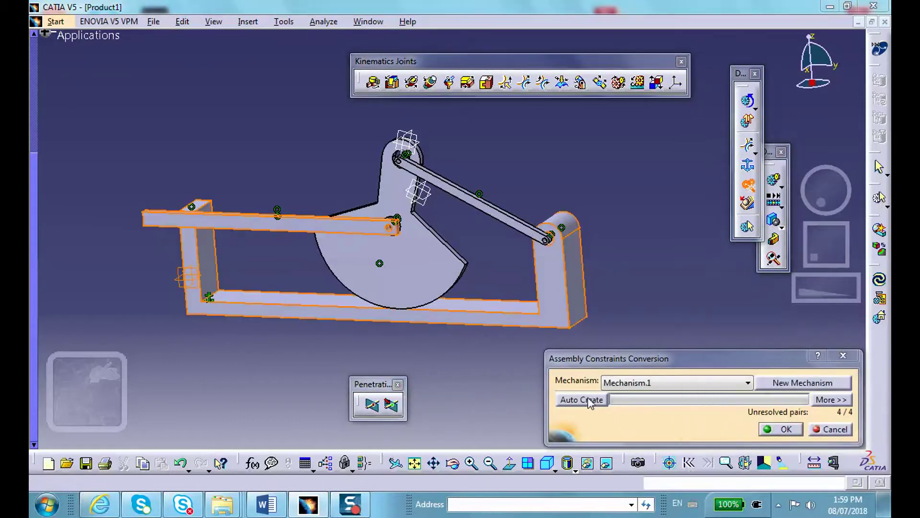
click(784, 429)
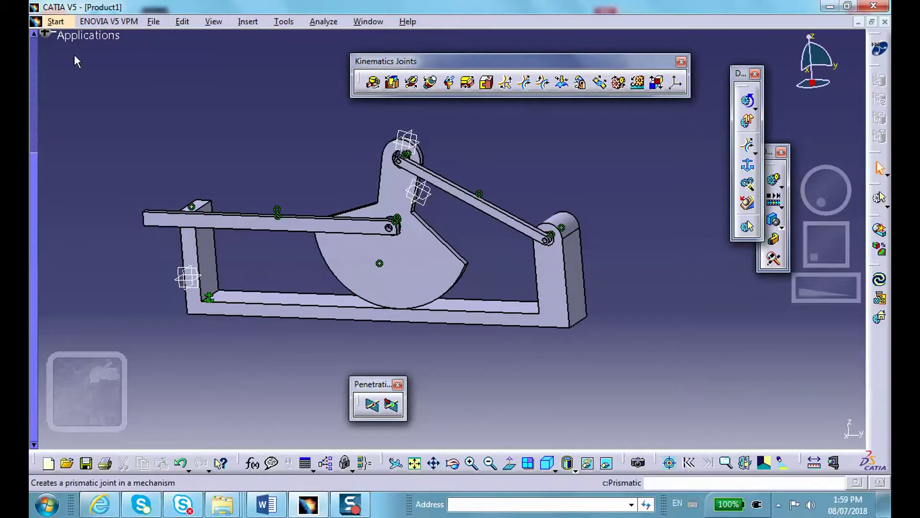
Expand Applications > Mechanisms > Mechanism.1 > Joints to show Prismatic.1, Revolute.2, Revolute.3 and Cylindrical.4.
scroll(71, 103, up, 2)
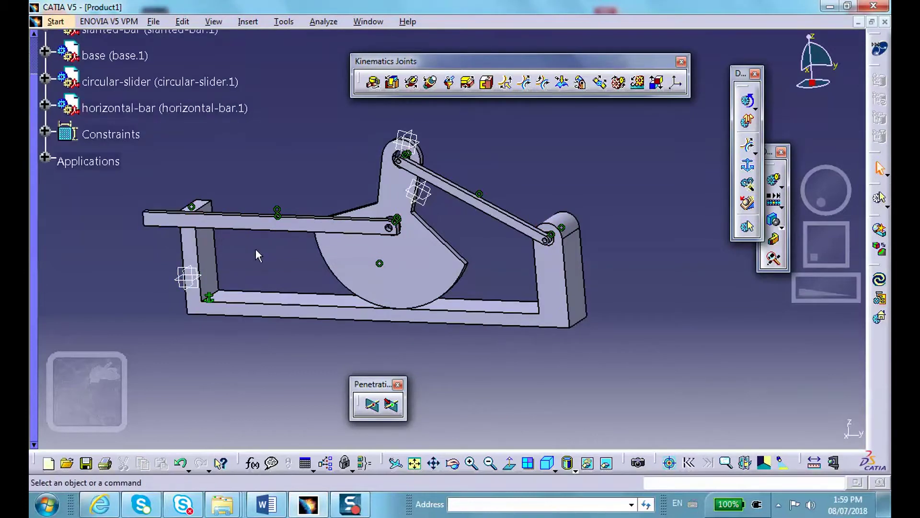
middle_click(306, 258)
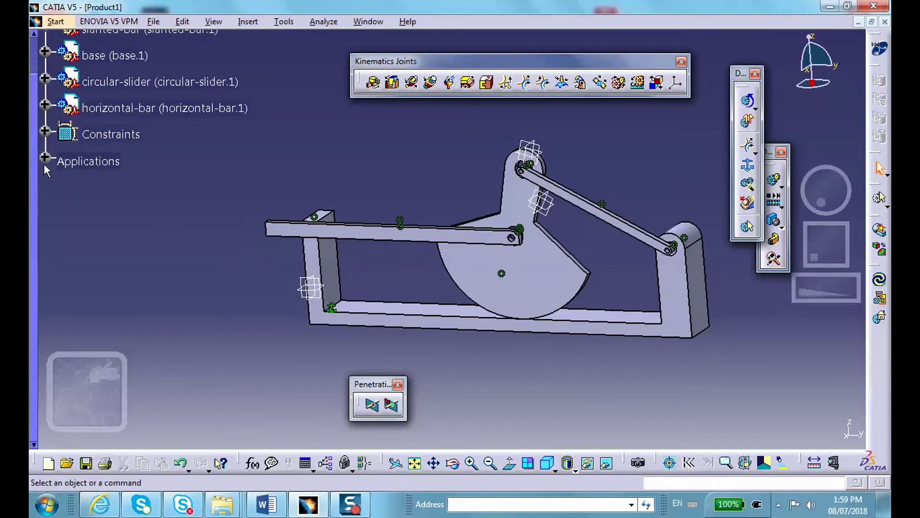
click(45, 159)
click(62, 185)
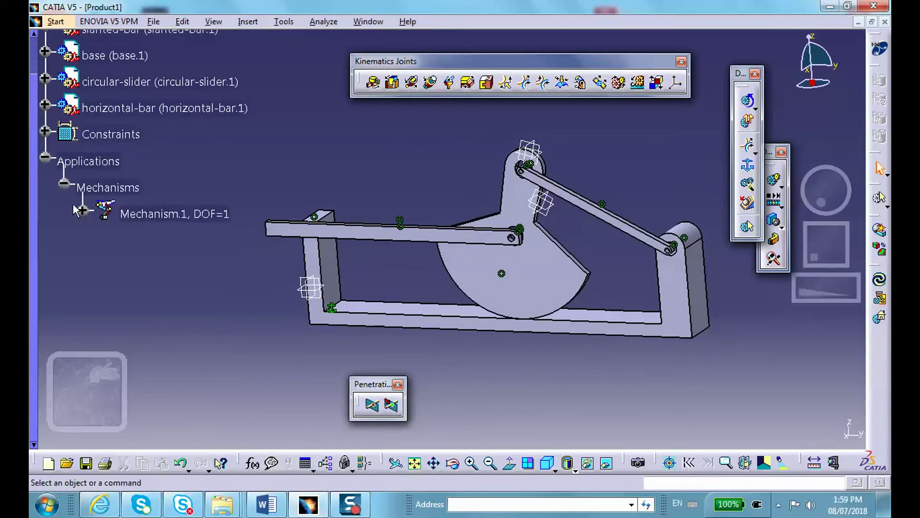
click(82, 211)
click(102, 238)
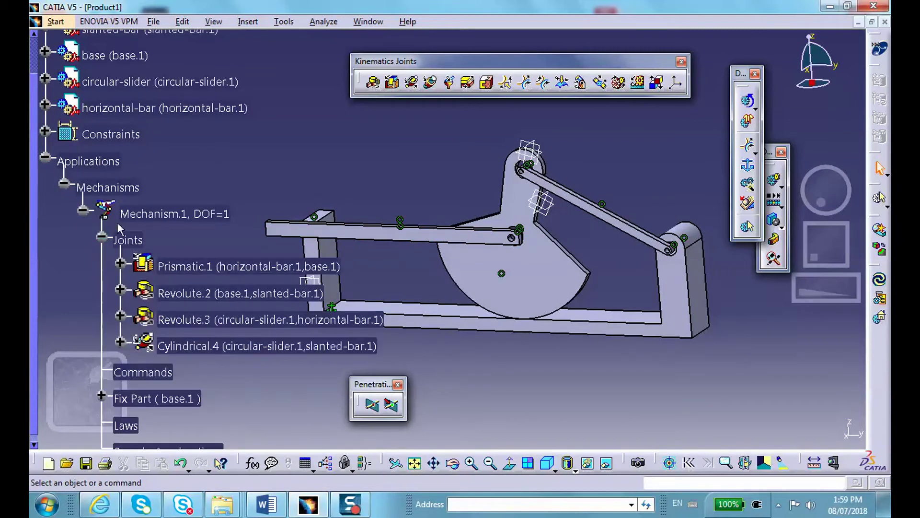
scroll(145, 192, down, 1)
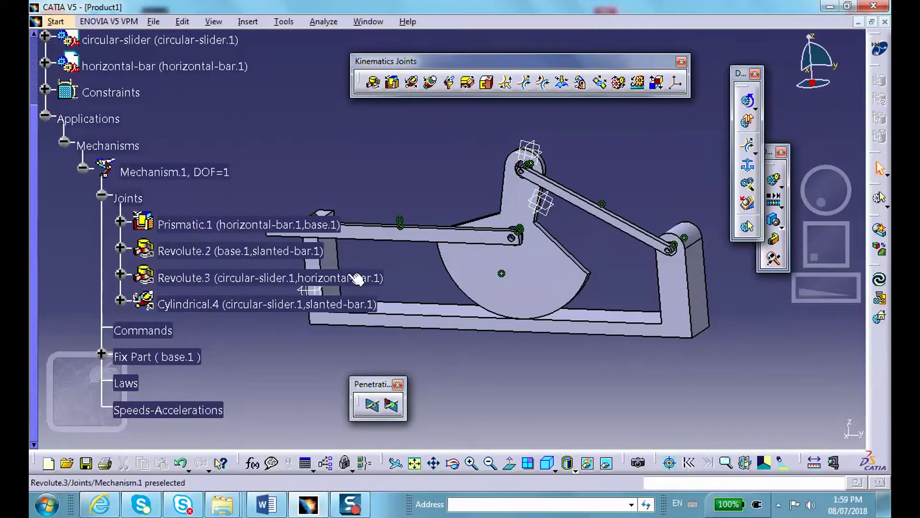
middle_drag(504, 259, 613, 293)
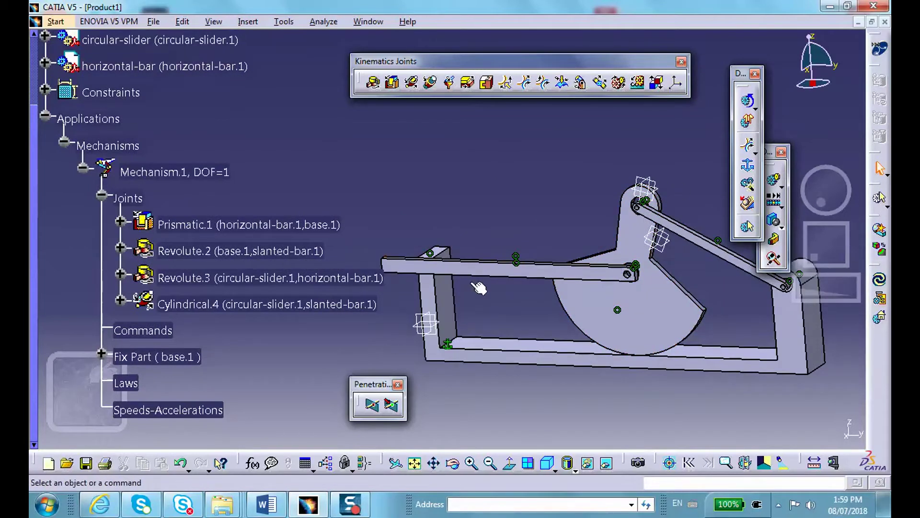
Make Prismatic.1 length driven with a lower limit of 0, leaving Mechanism.1 ready to simulate.
double_click(194, 228)
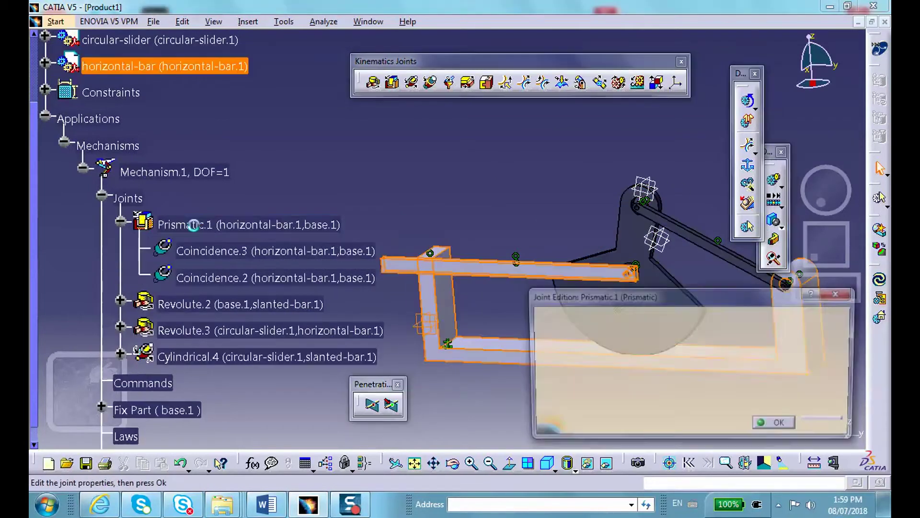
click(570, 372)
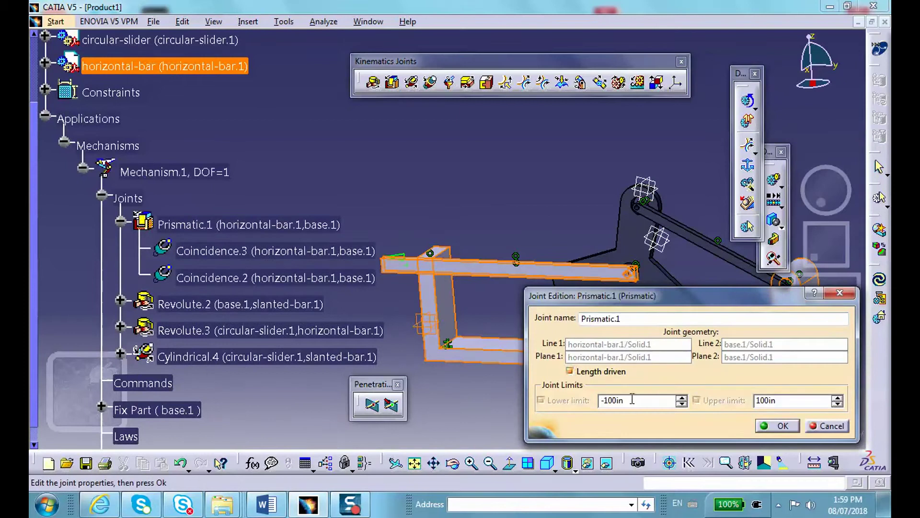
text(0)
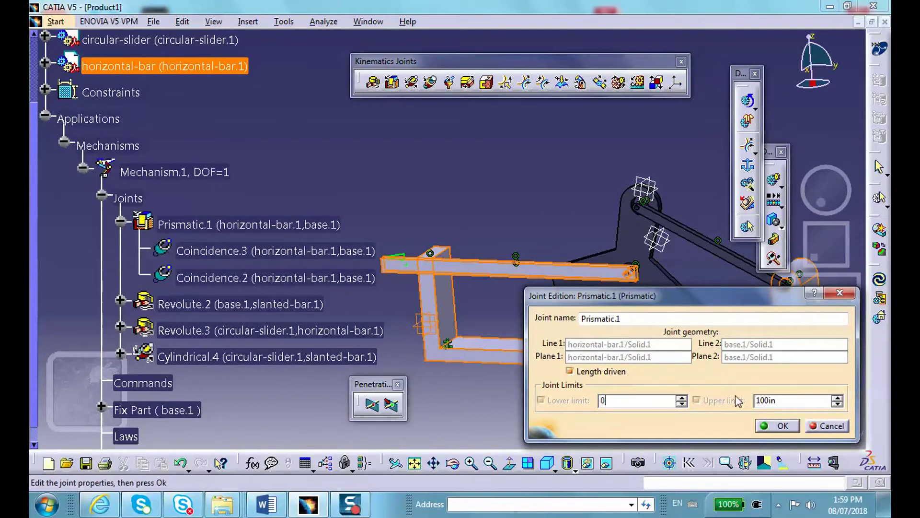
click(780, 425)
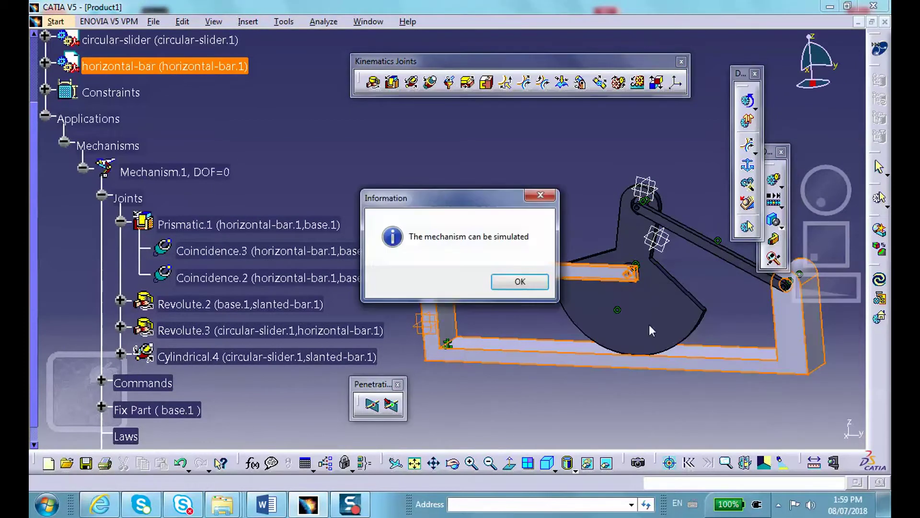
click(500, 279)
middle_drag(500, 279, 599, 216)
Drive Command.1 with Immediate updating, moving the length slider through 16 and 7 and back to 0.
click(750, 105)
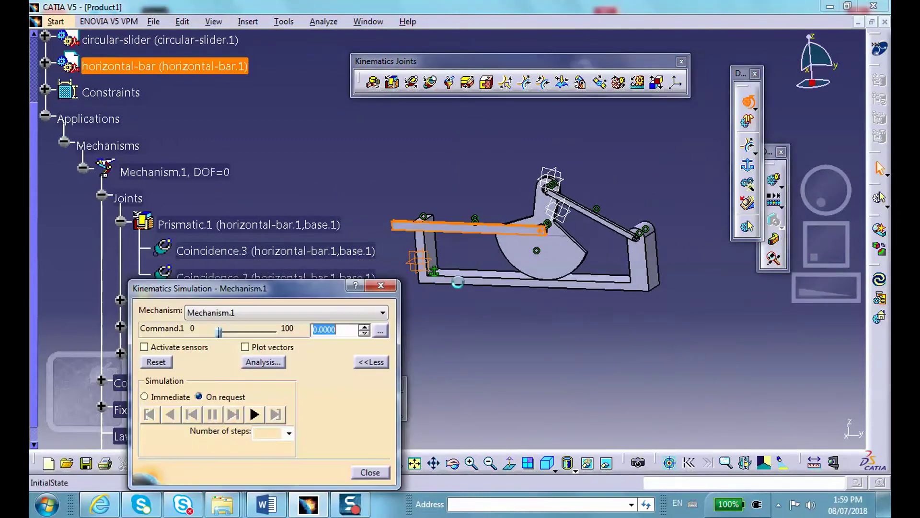
drag(220, 334, 166, 318)
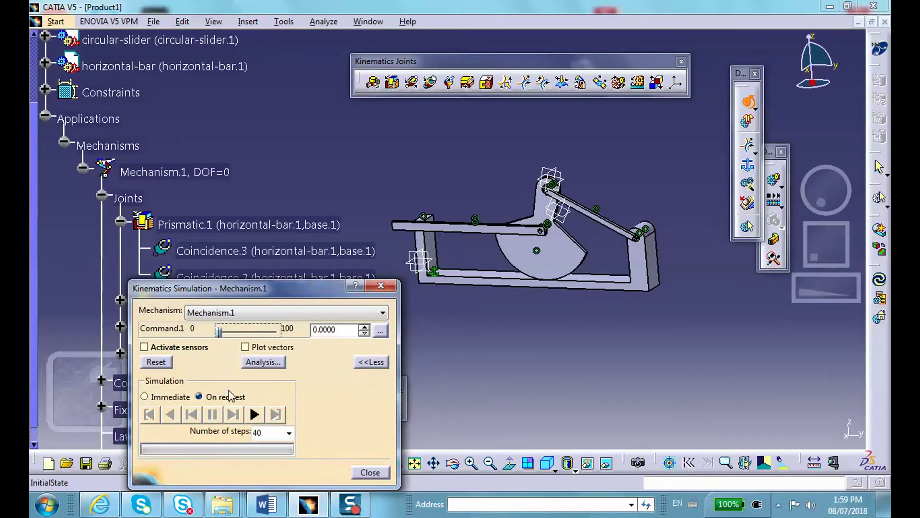
click(145, 397)
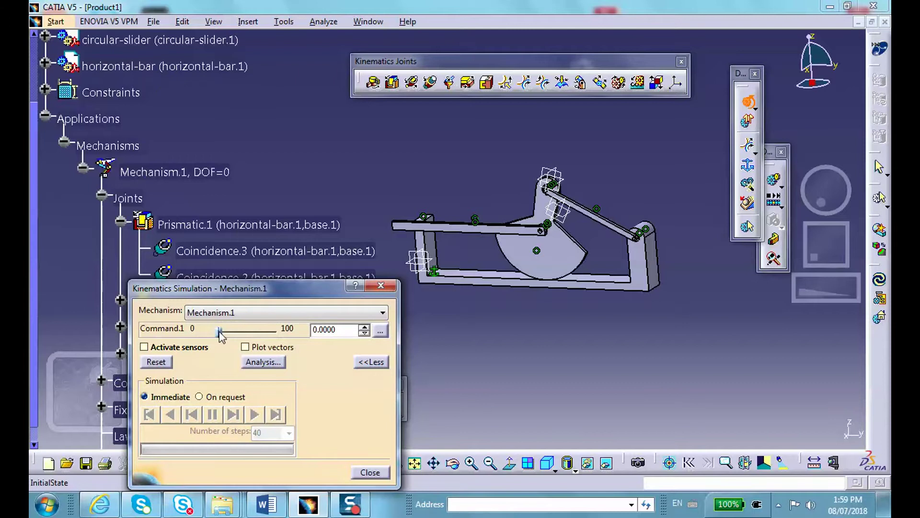
drag(220, 331, 217, 334)
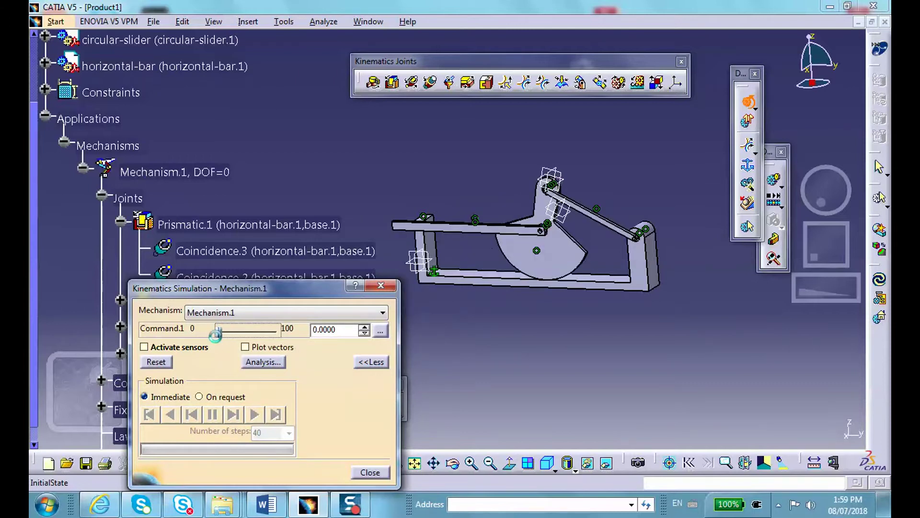
mouse_move(221, 334)
mouse_down()
mouse_move(215, 338)
mouse_move(218, 331)
mouse_up()
Close the Kinematics Simulation, leaving Mechanism.1 at its starting pose.
click(369, 472)
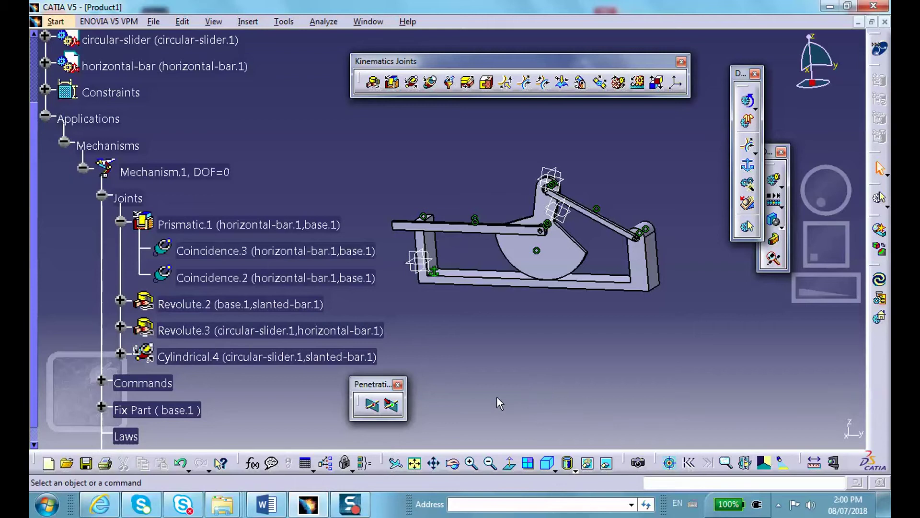
middle_drag(665, 410, 657, 432)
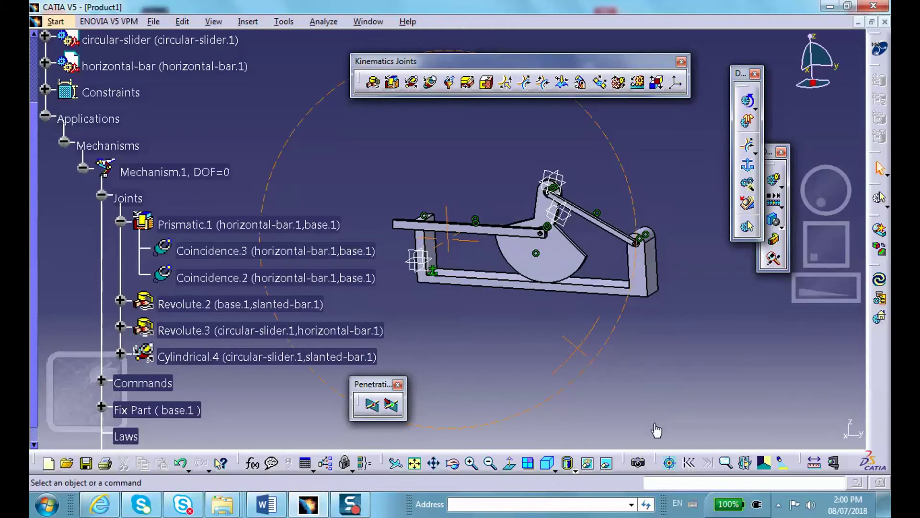